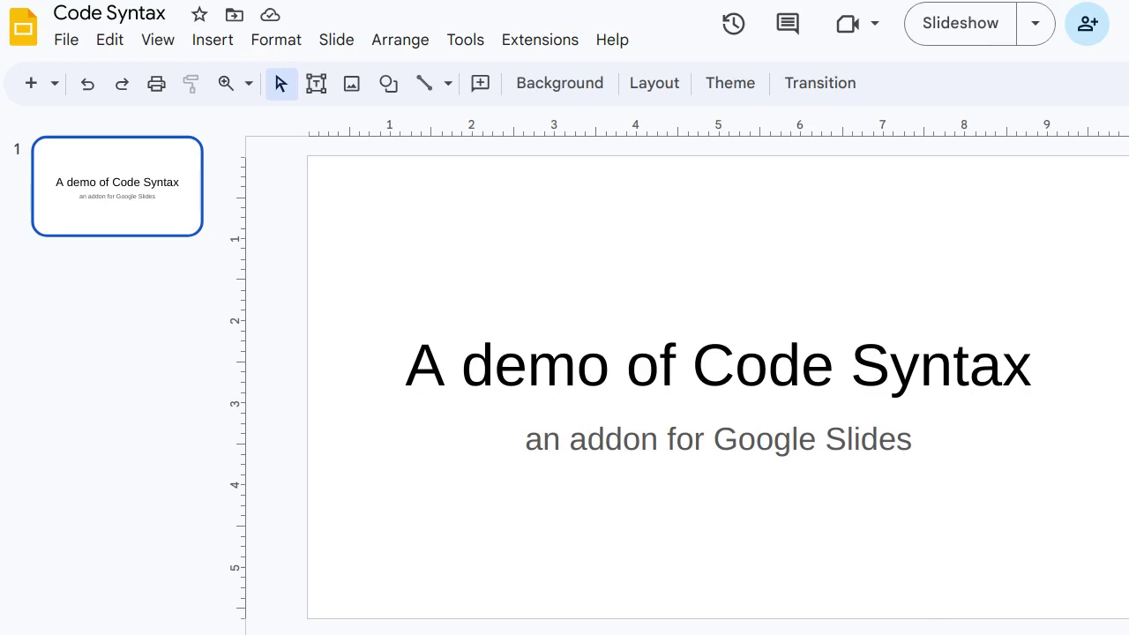
left_click(540, 40)
mouse_move(580, 166)
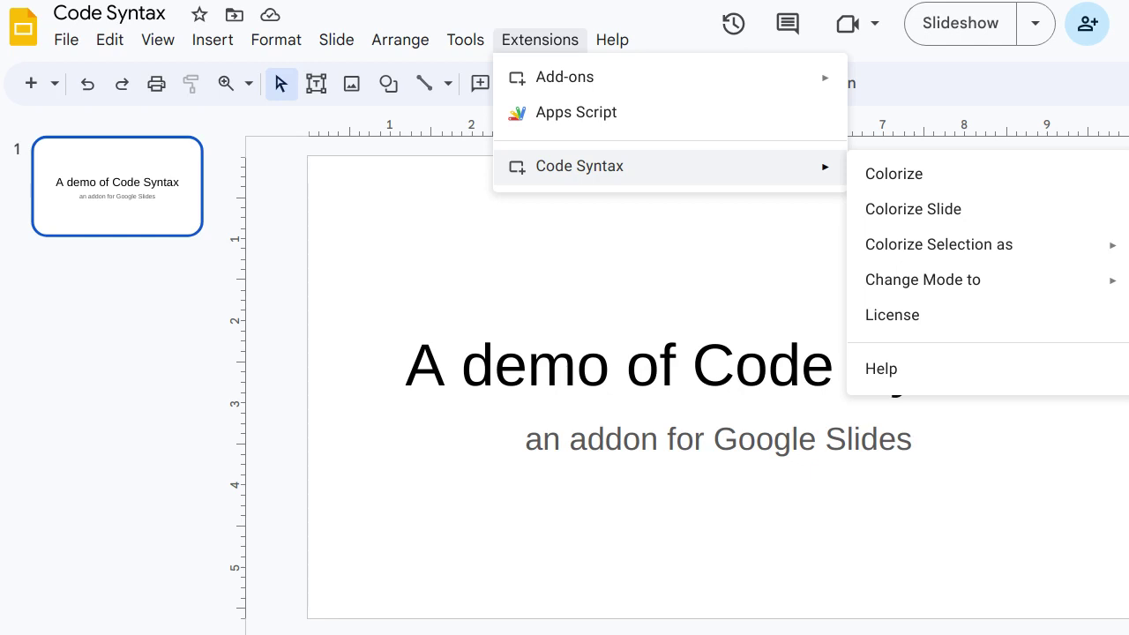
Step: Add a slide after the title slide with body text "Inline `code spans`. These spans are also colored depending on the content: `1234`, `192.168.0.1`, ..."
left_click(117, 256)
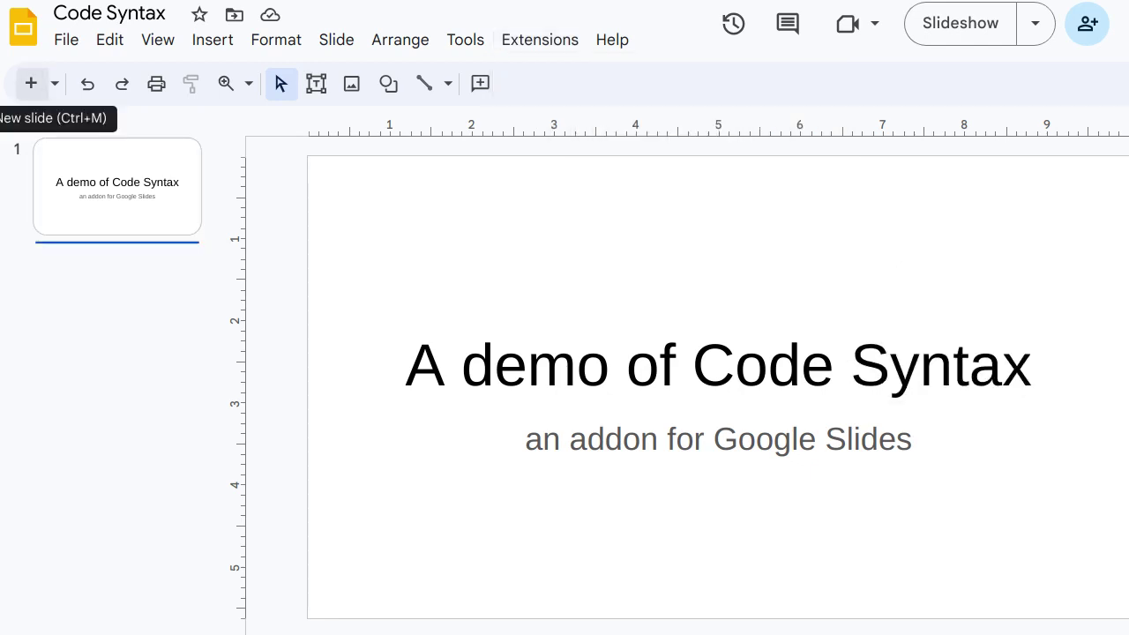
left_click(31, 83)
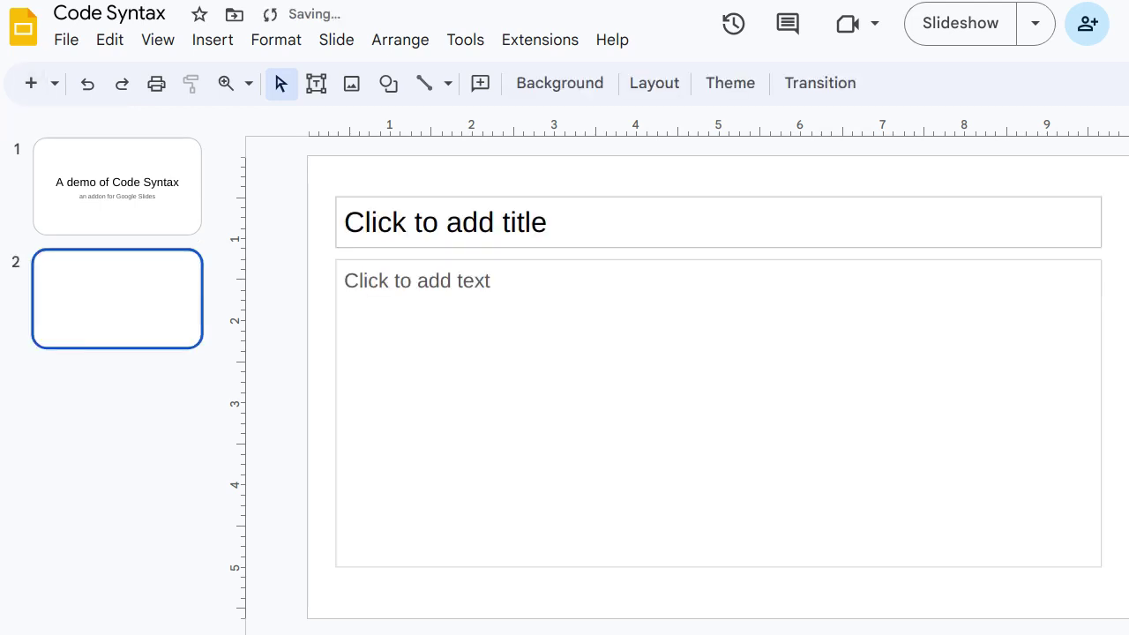
left_click(350, 281)
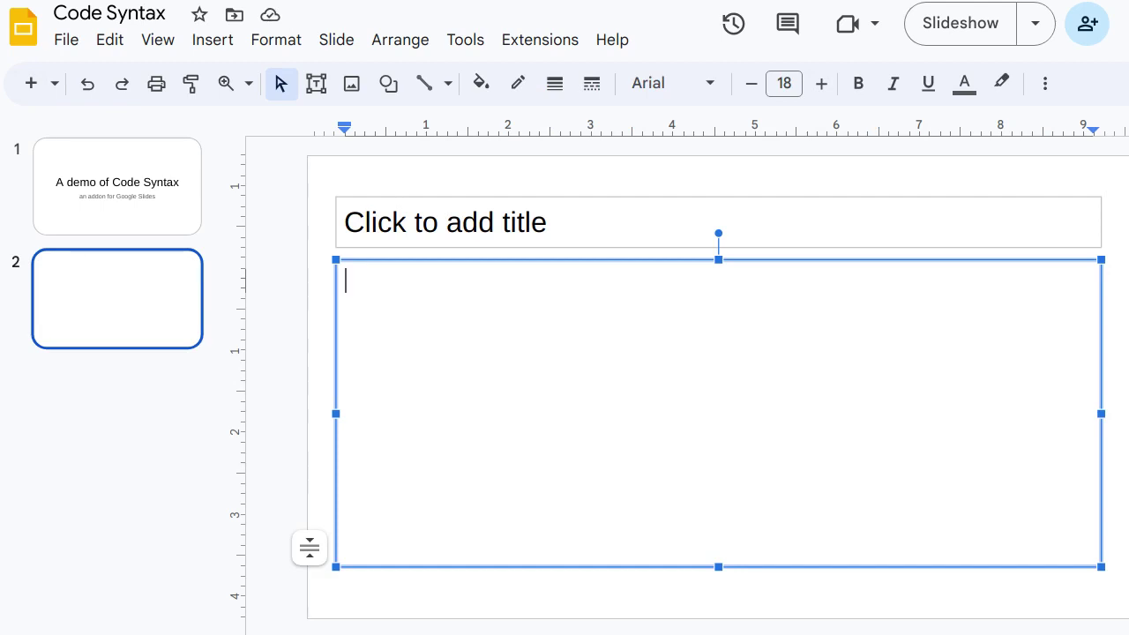
type("Inline `code spans`. These spans are also colored depending on the content: `1234`, `192.168.0.1`, ...")
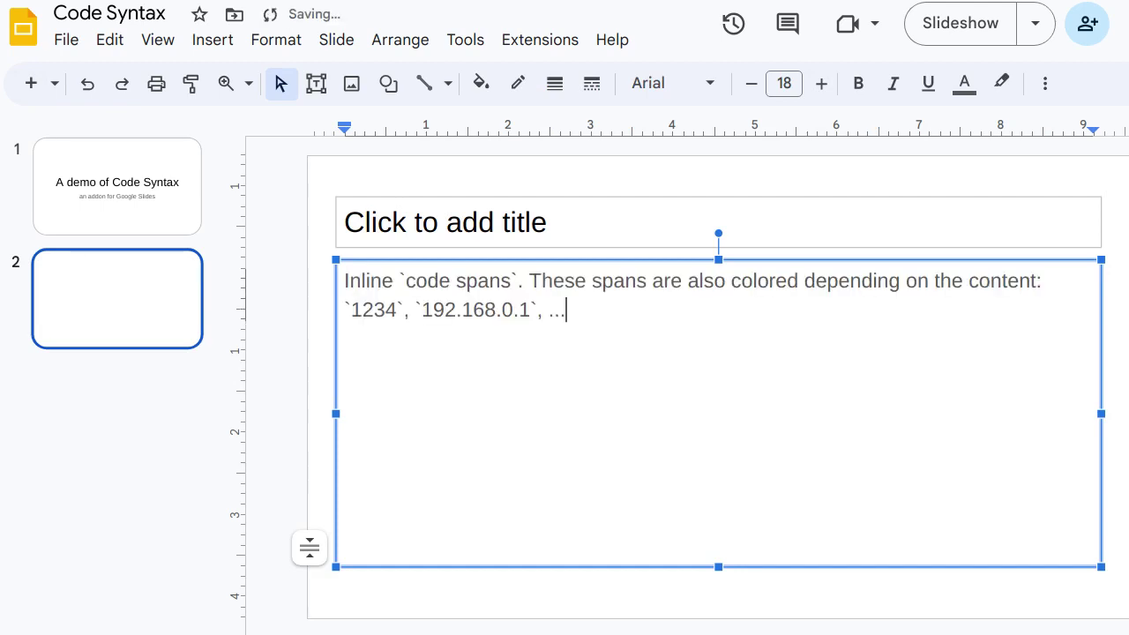
left_click_drag(399, 281, 406, 282)
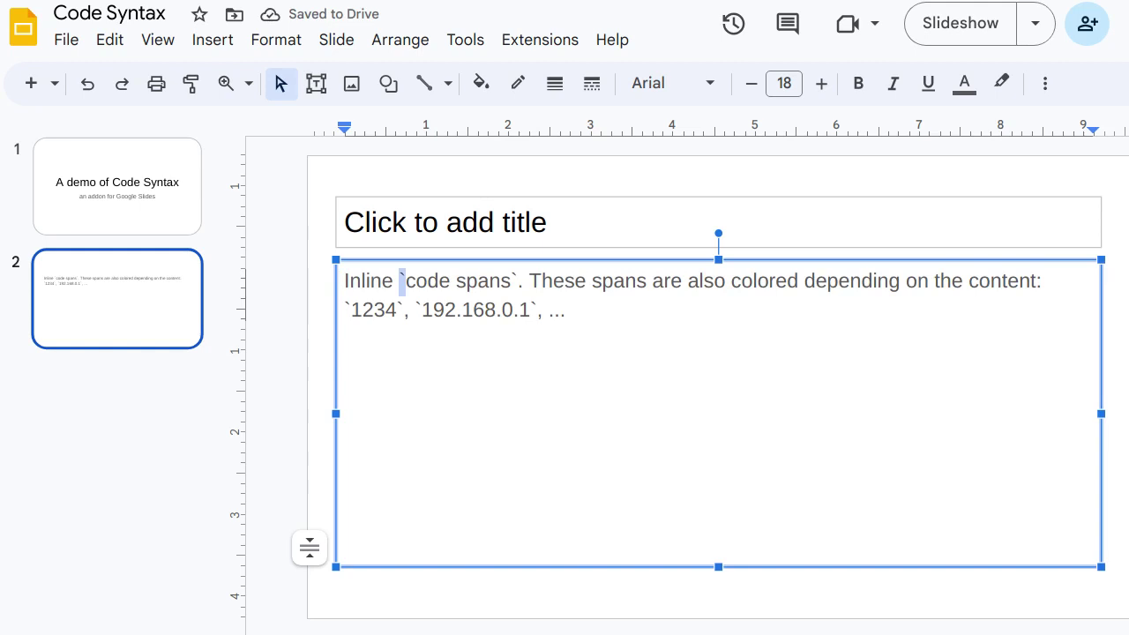
double_click(513, 281)
left_click(566, 310)
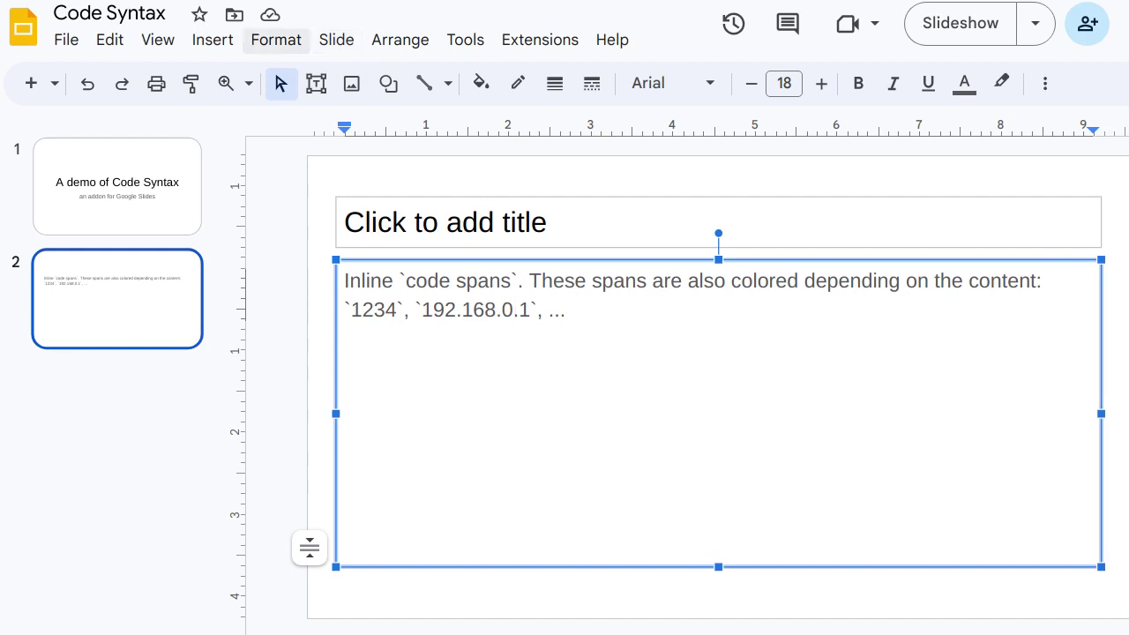
Step: Insert a large right arrow shape below the body text on slide 2, containing "They also work inside `shapes`."
left_click(213, 40)
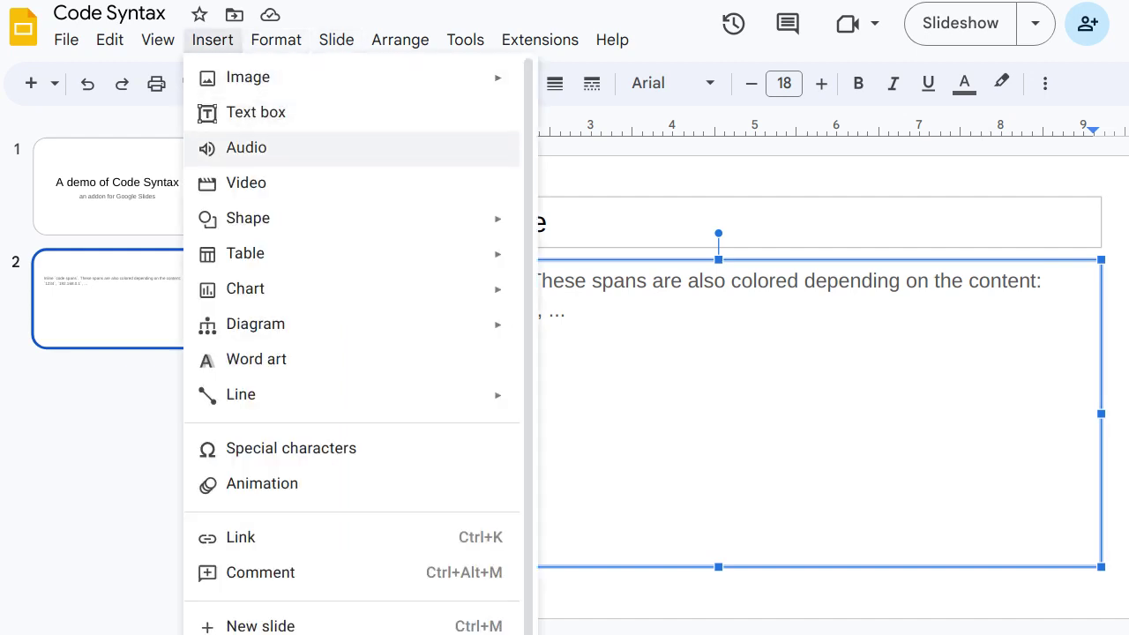
mouse_move(248, 218)
mouse_move(587, 261)
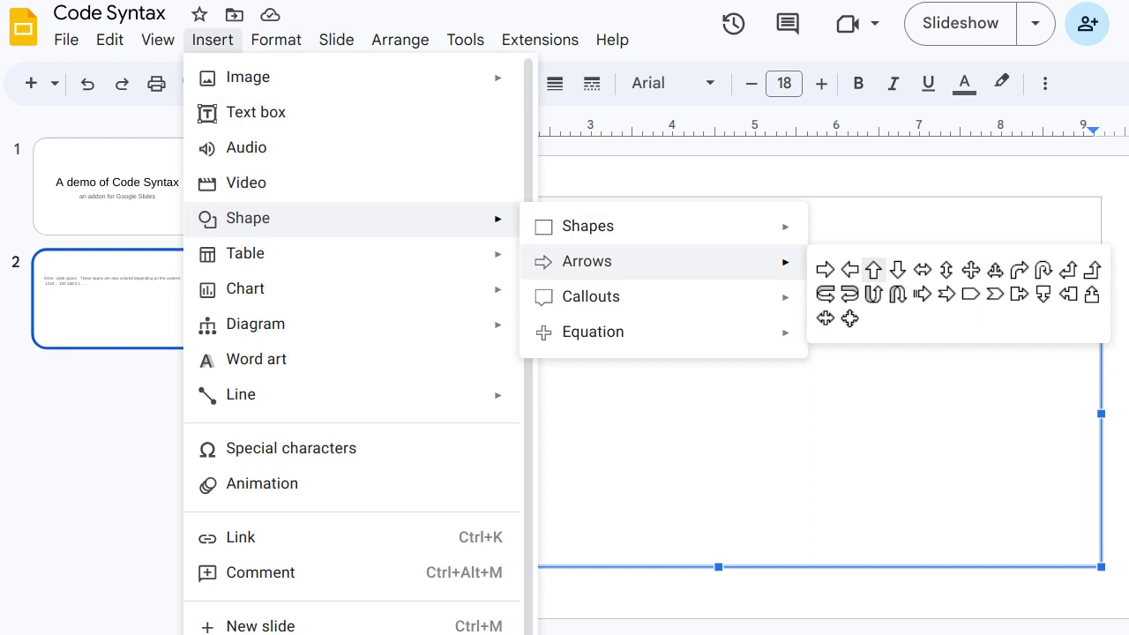
left_click(826, 270)
mouse_move(600, 337)
left_mouse_down()
mouse_move(915, 454)
mouse_move(974, 539)
left_mouse_up()
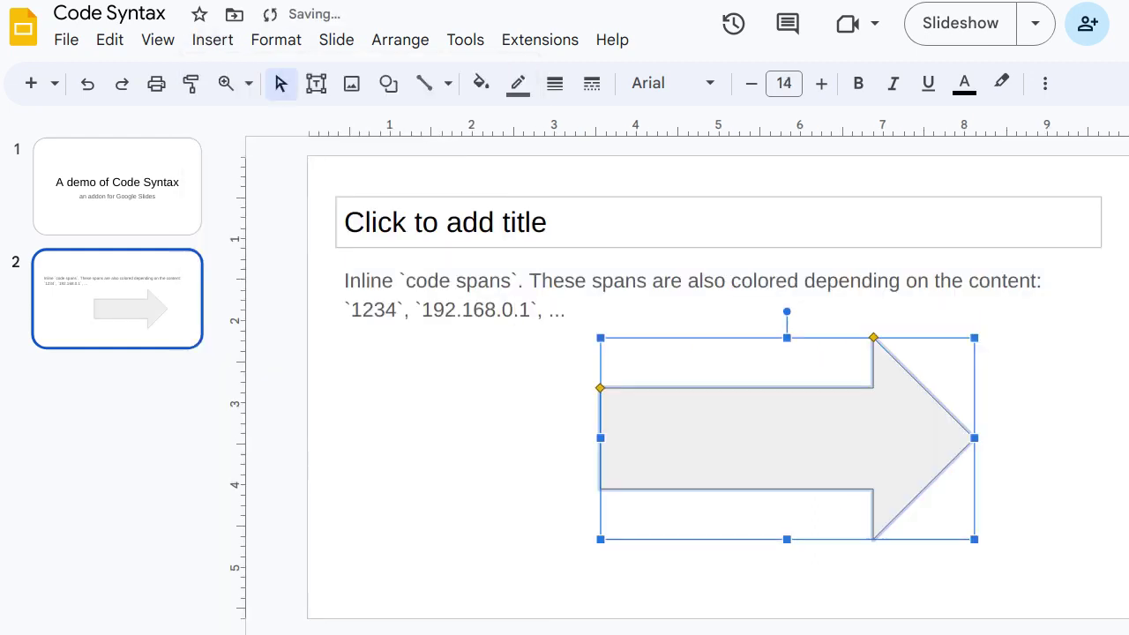
key("Return")
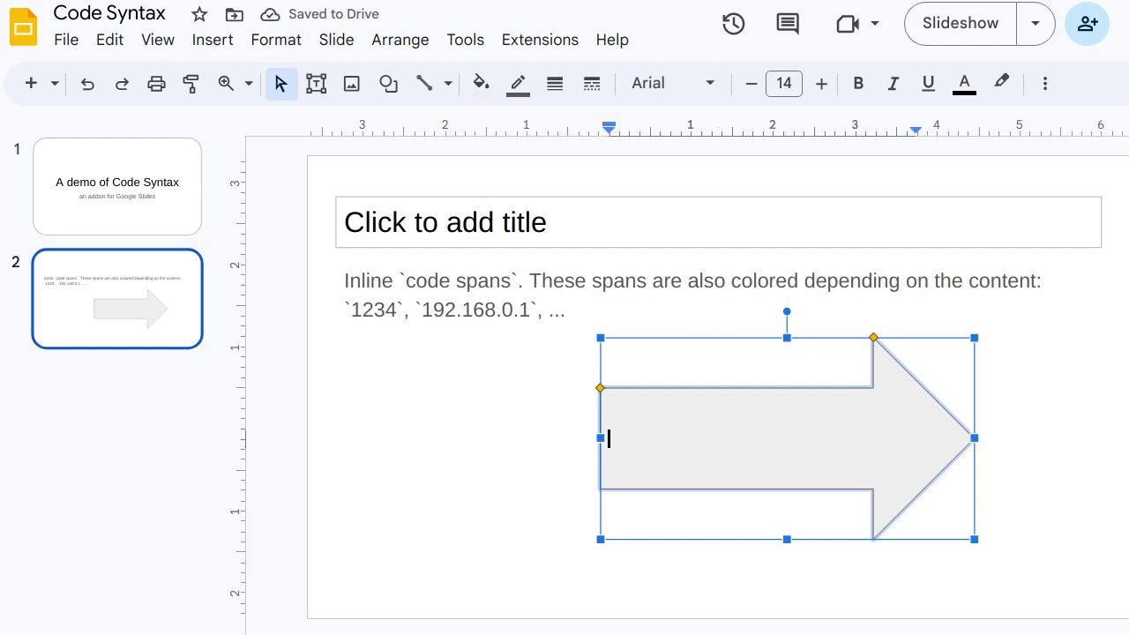
type("They also work inside `shapes`.")
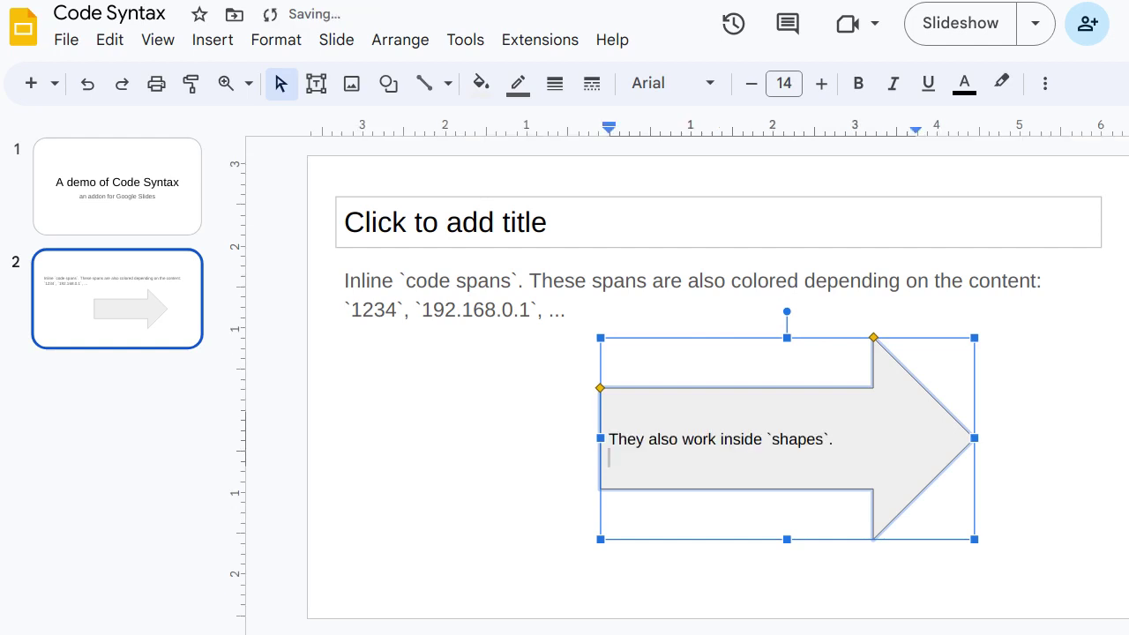
Step: Colorize all backticked code spans on slide 2 with the Code Syntax add-on's Colorize Slide command
left_click(540, 40)
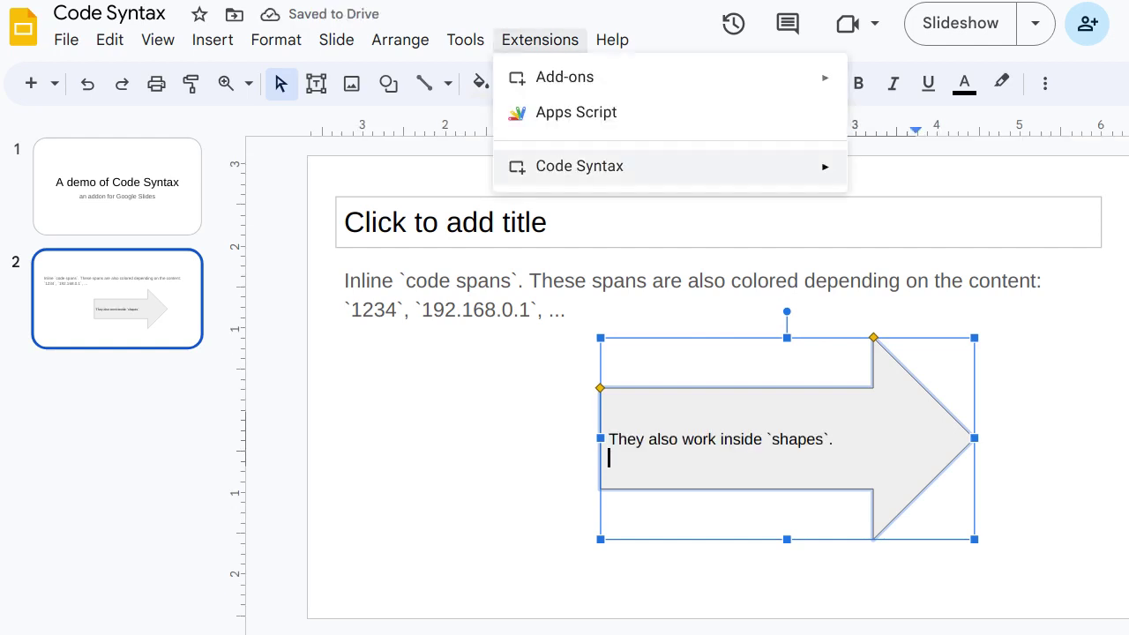
mouse_move(669, 166)
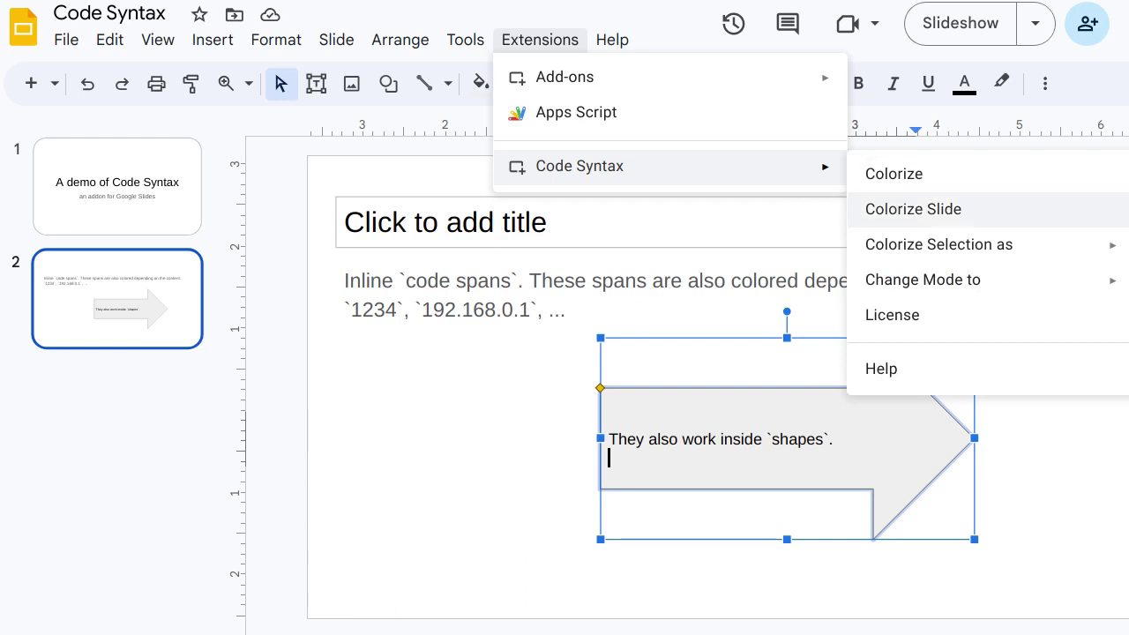
left_click(913, 209)
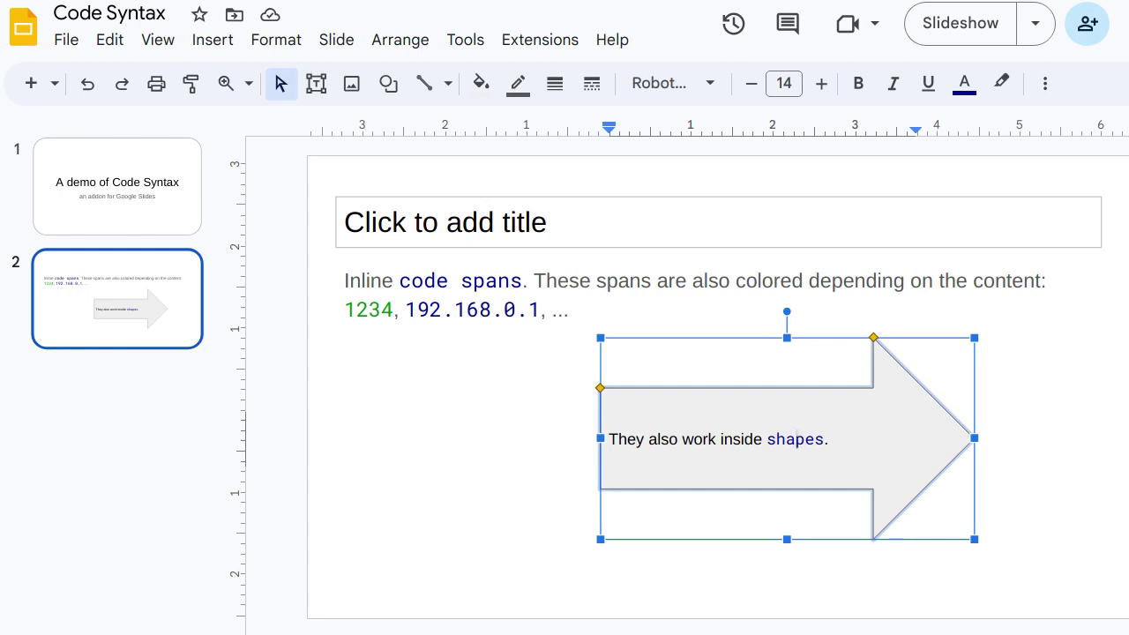
Step: Add a third slide after slide 2 and draw a text box over the upper middle of its body placeholder
left_click(117, 370)
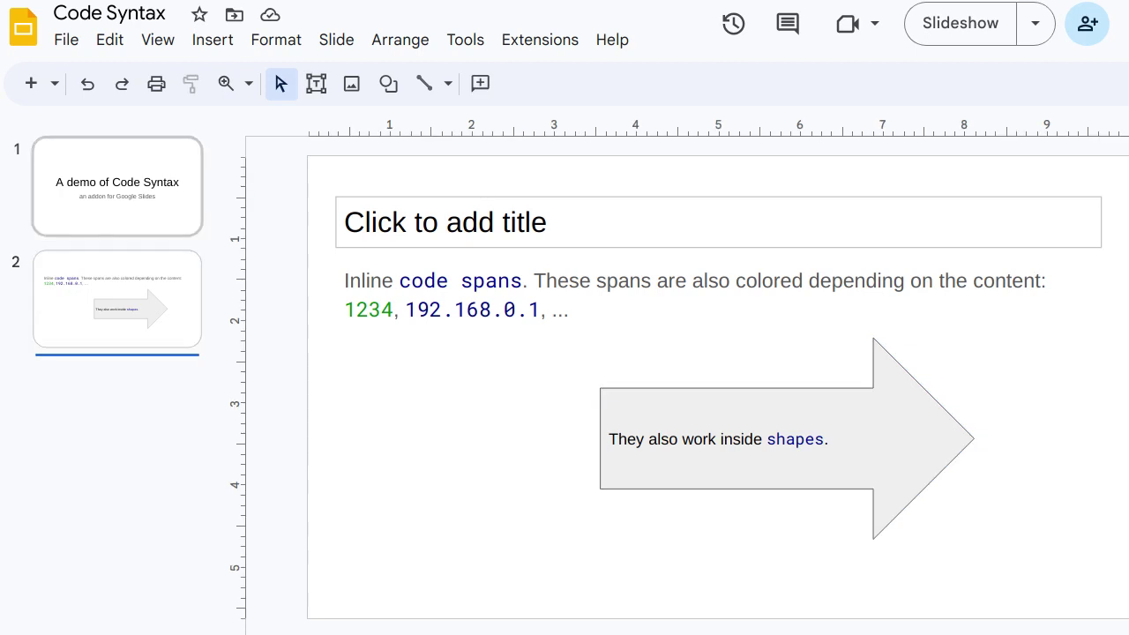
left_click(31, 83)
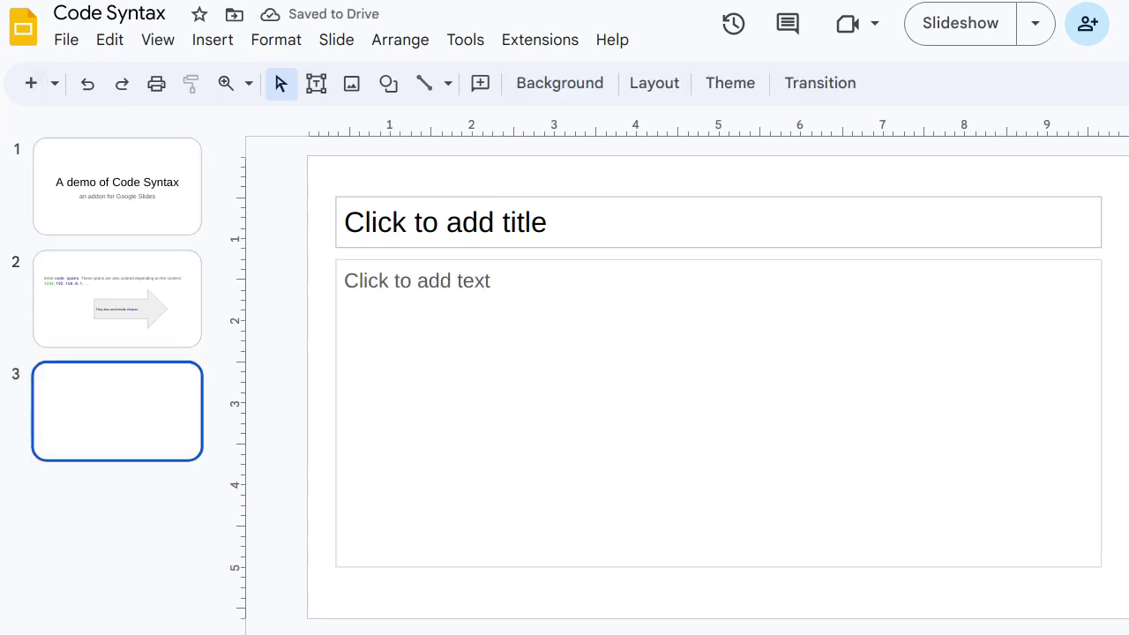
left_click(212, 40)
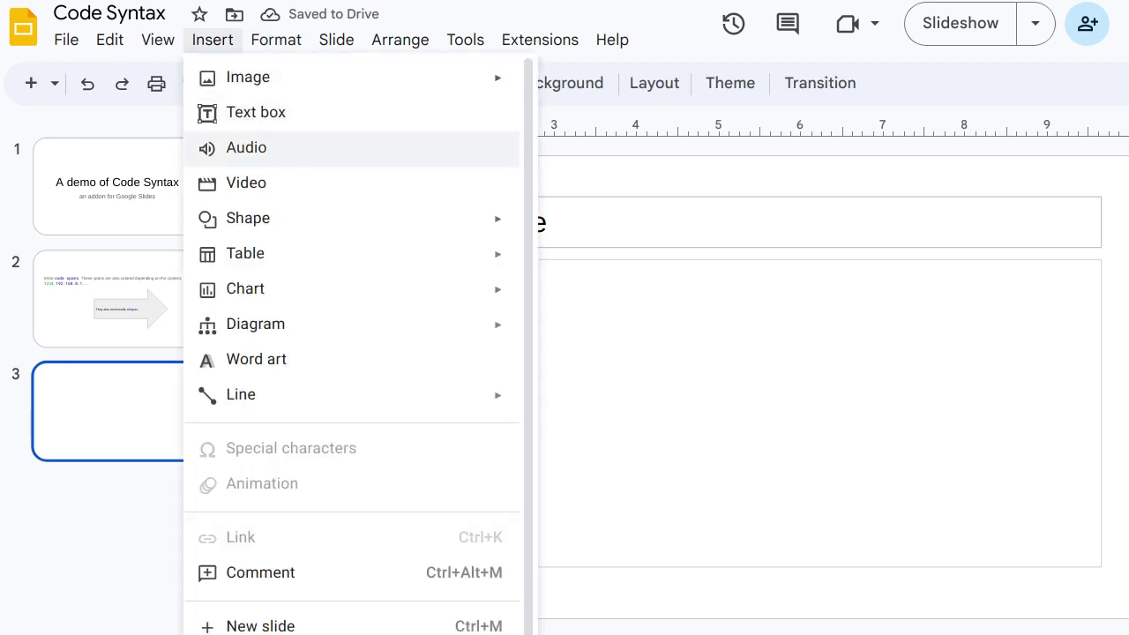
left_click(256, 112)
left_click_drag(569, 261, 943, 508)
key("ctrl+a")
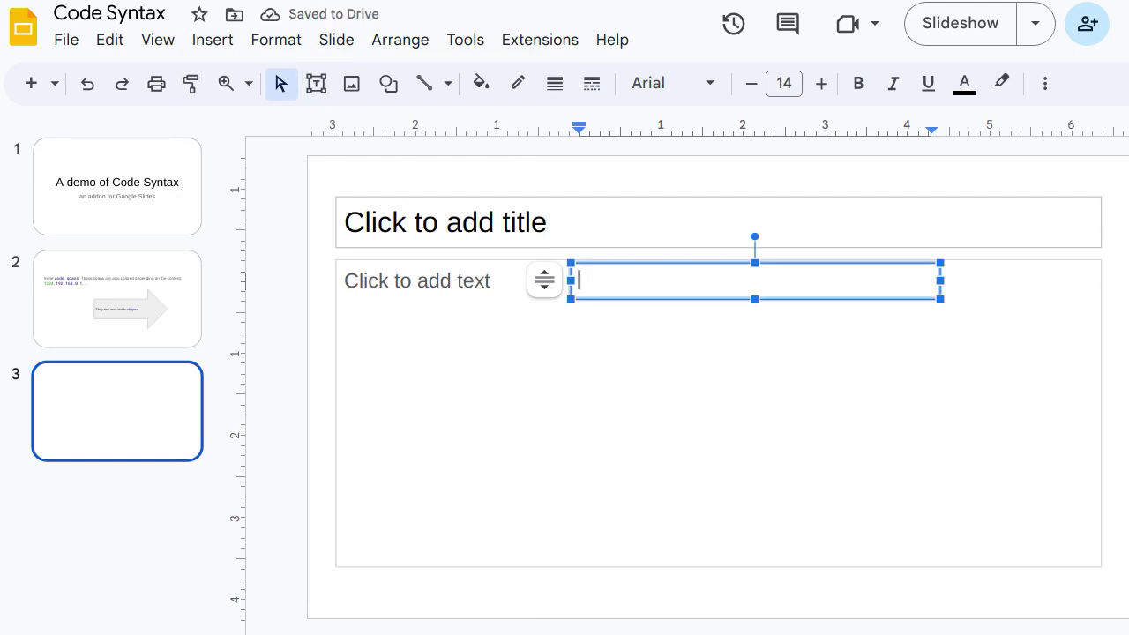
Step: Enter a code block fenced by ``` toit and ``` in the text box, with the lines main: and an indented print "hello world"
type("```")
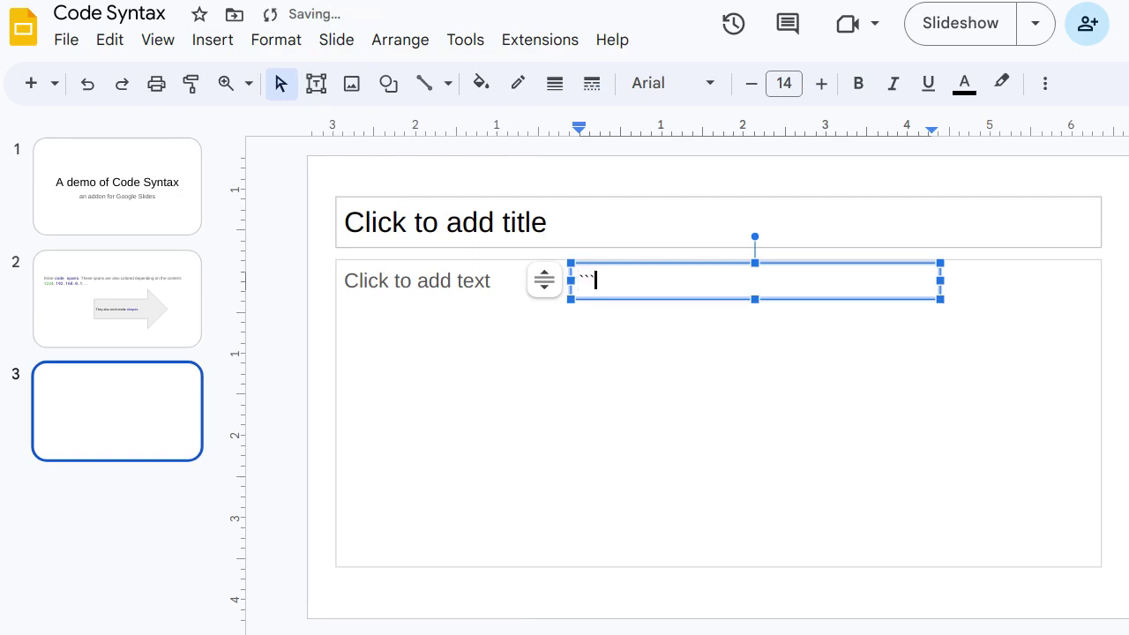
type(" toit")
key("Return")
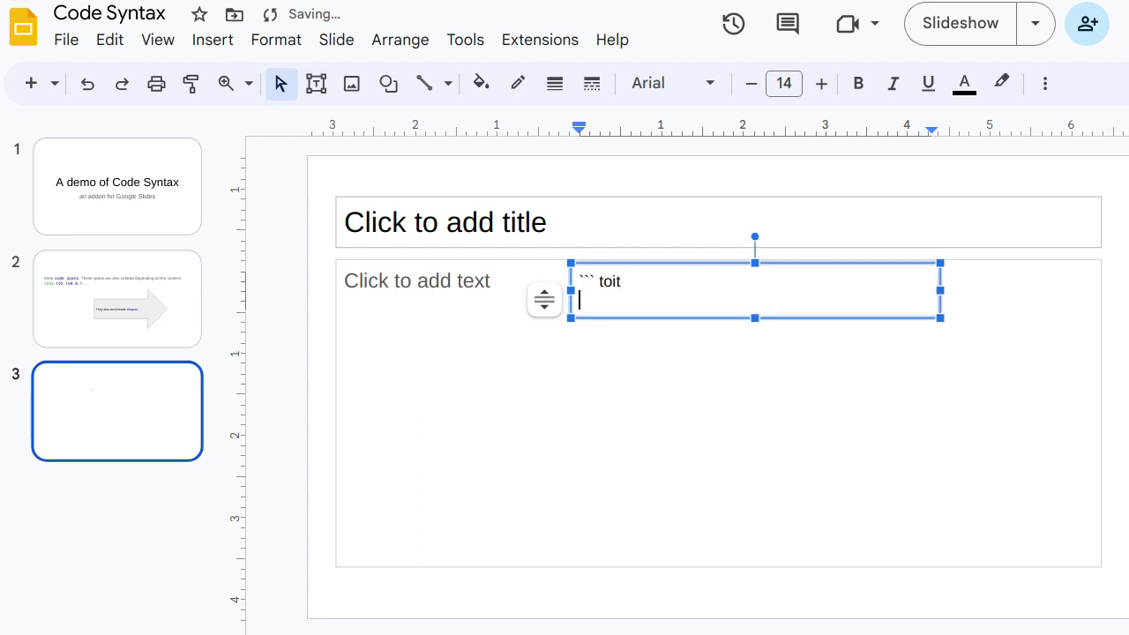
type("main:")
key("Return")
type("pr")
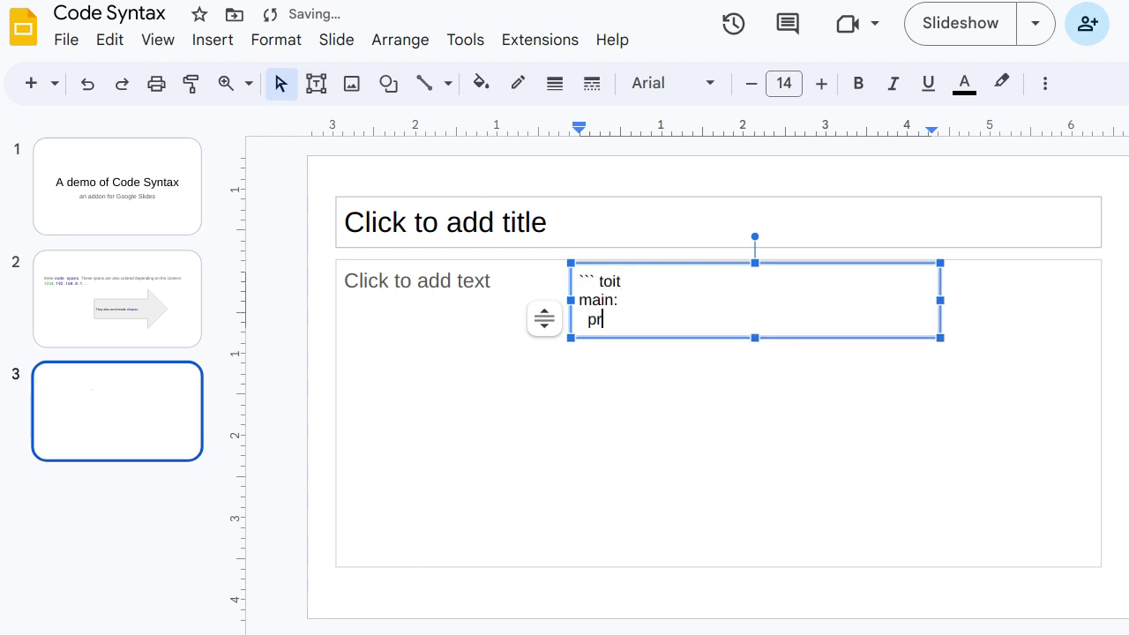
type("int \"hello world\"")
key("Return")
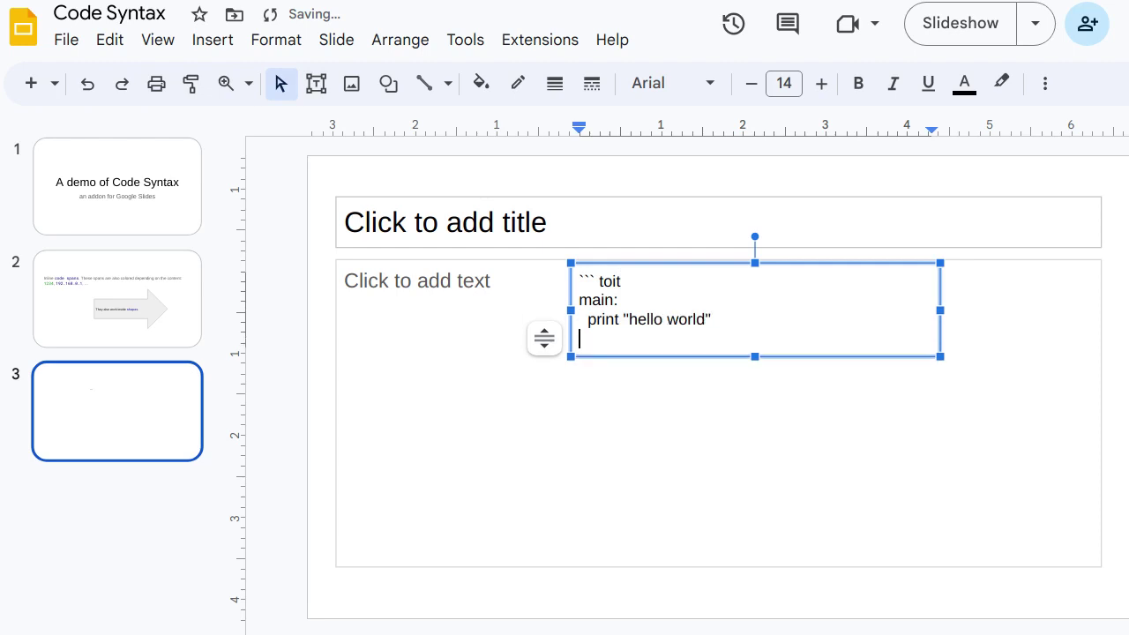
type("```")
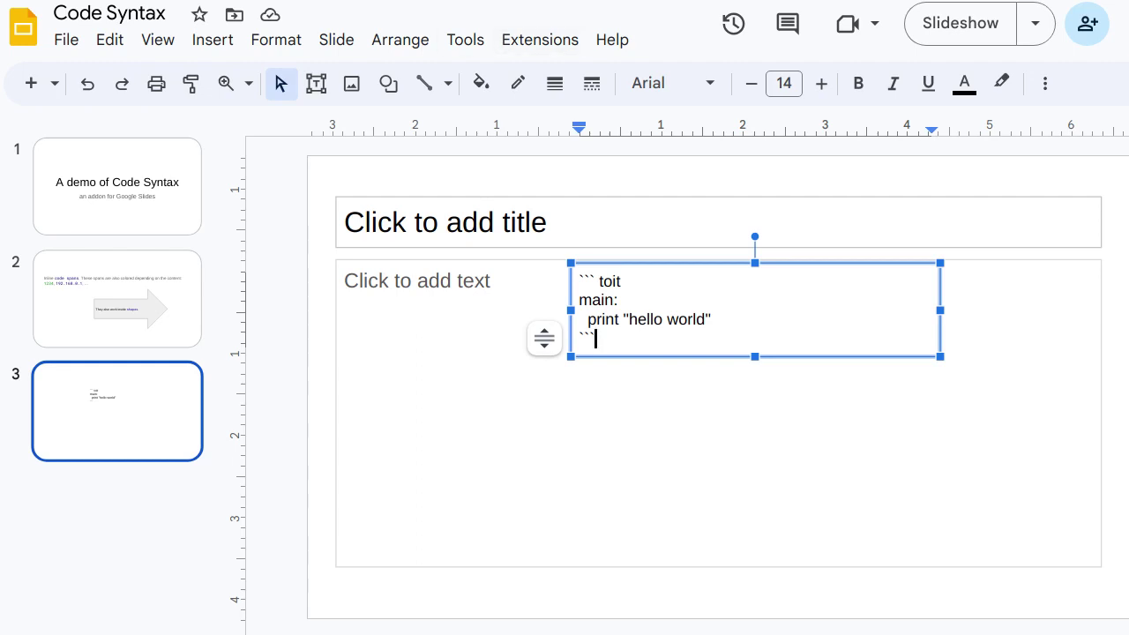
Step: Colorize the fenced toit code block on slide 3 with Code Syntax's Colorize Slide command
left_click(540, 39)
mouse_move(580, 166)
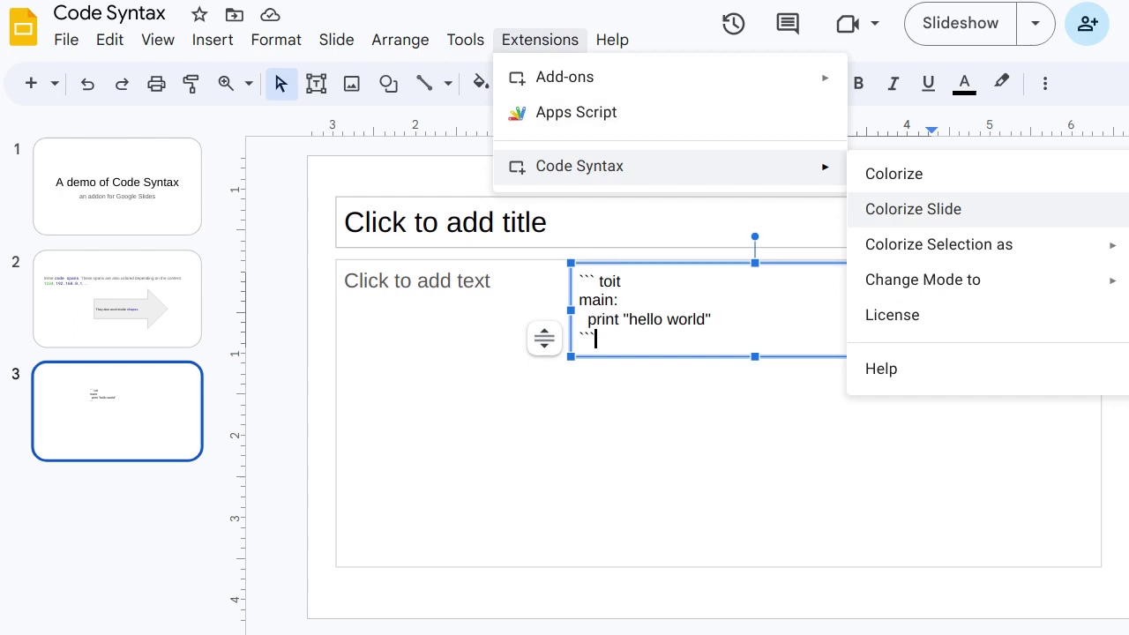
left_click(914, 209)
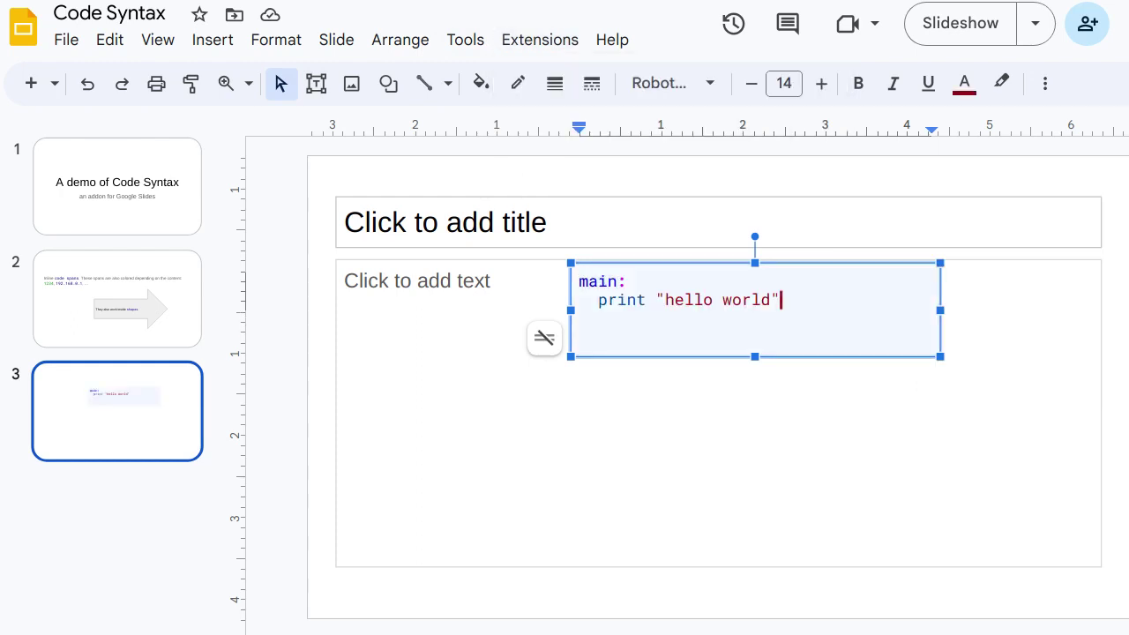
Step: Set the code box's autofit to Resize shape to fit text and narrow the box from its right edge
left_click(545, 337)
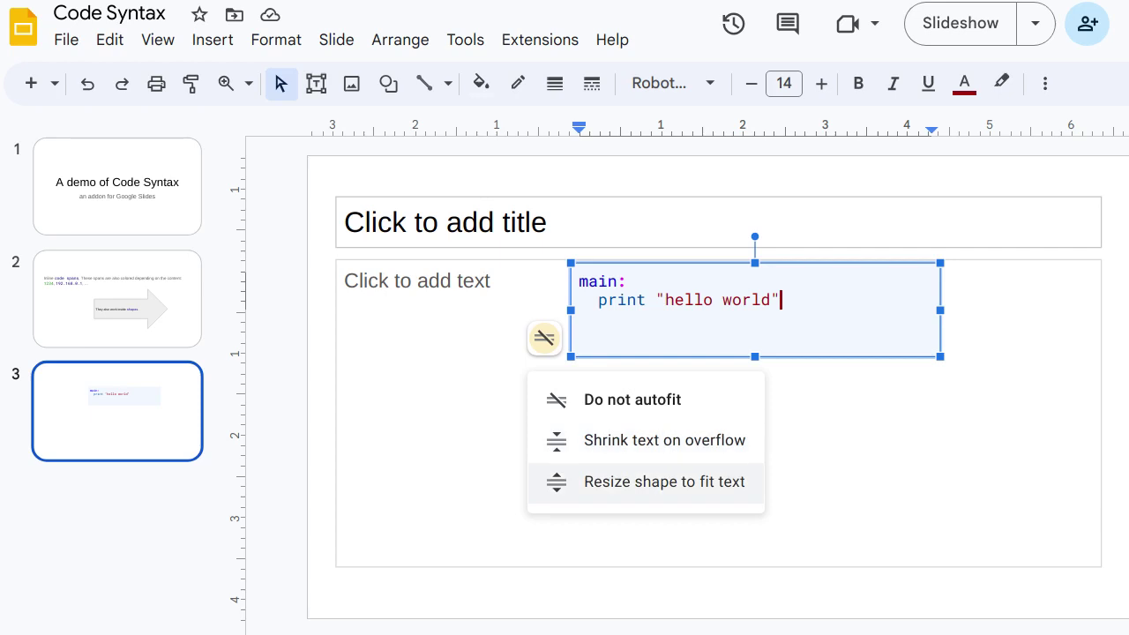
left_click(652, 482)
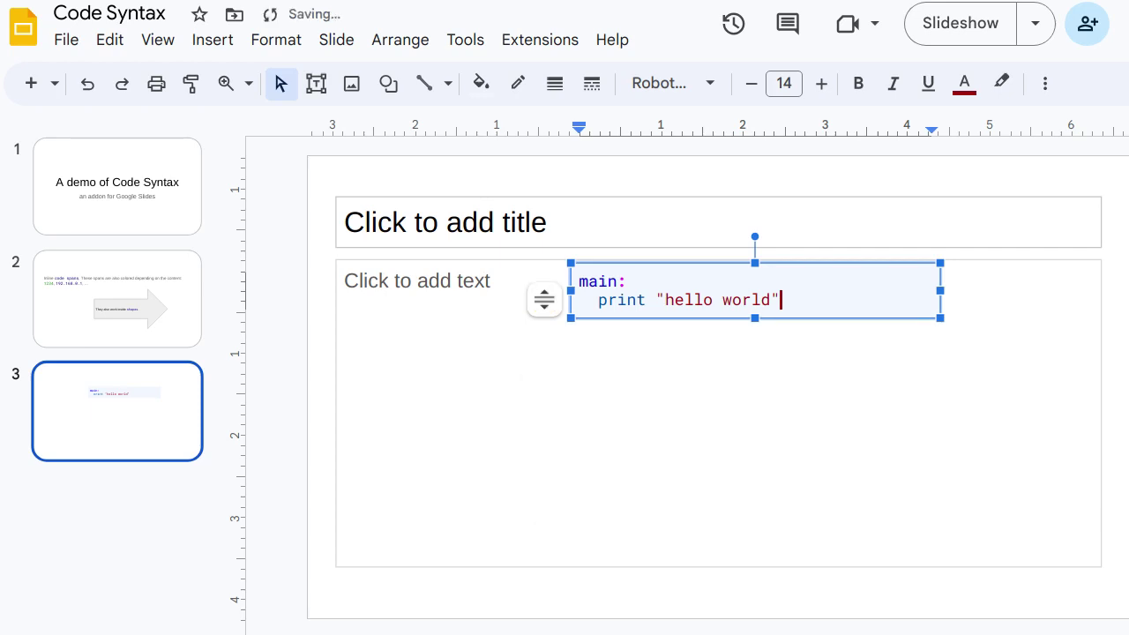
key("Escape")
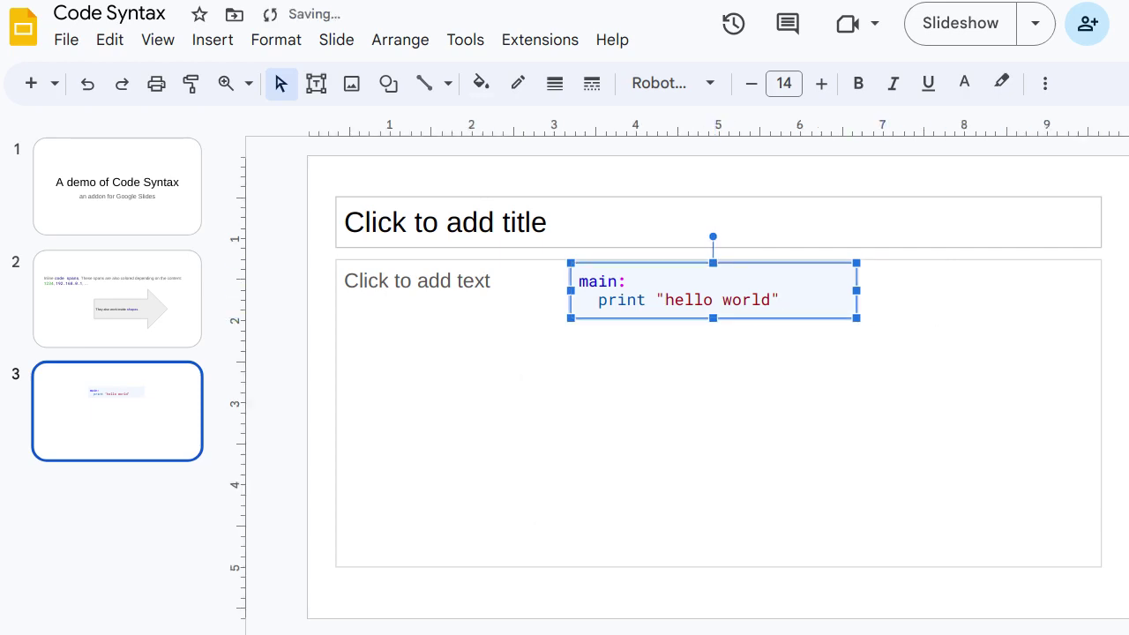
Step: Add the indented line print "hello world again" at the end of the code in the text box
key("Return")
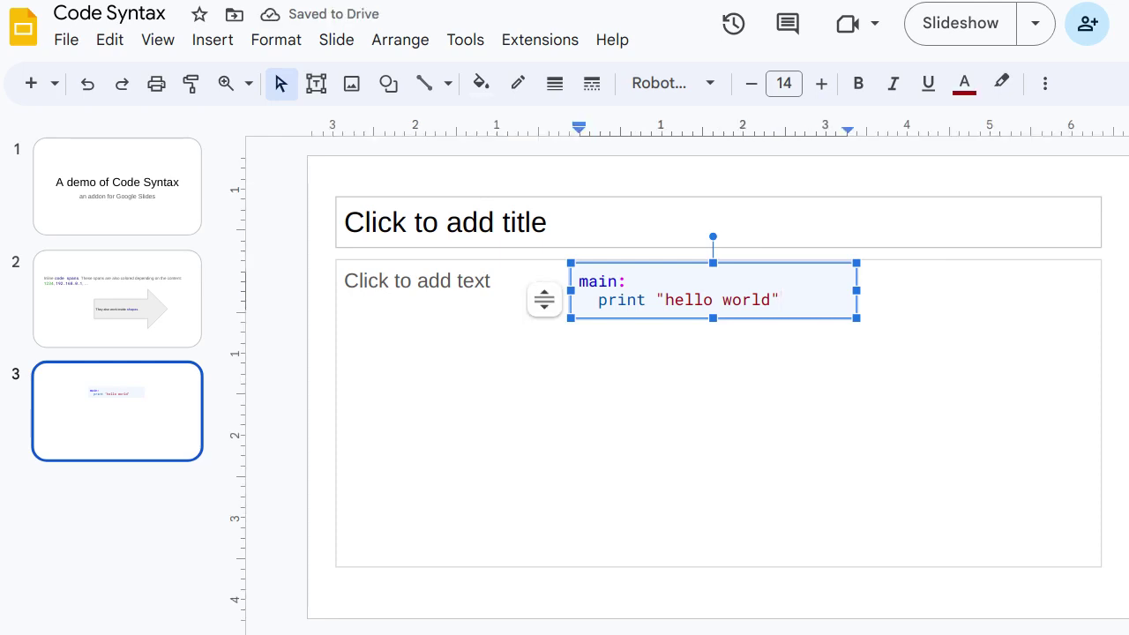
key("Return")
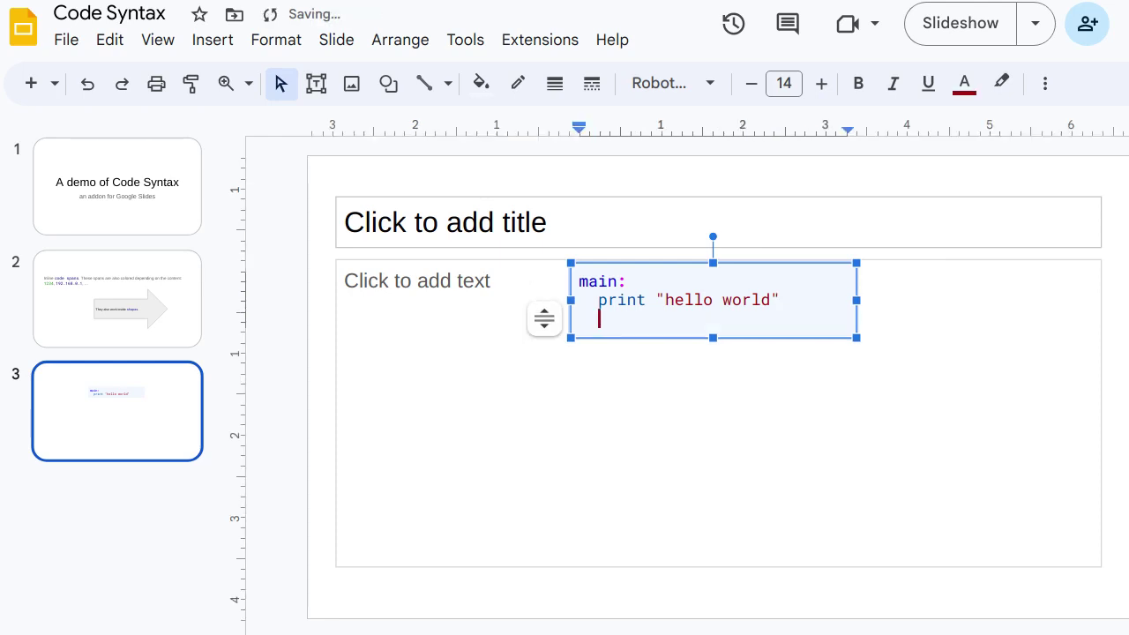
type("print \"hello")
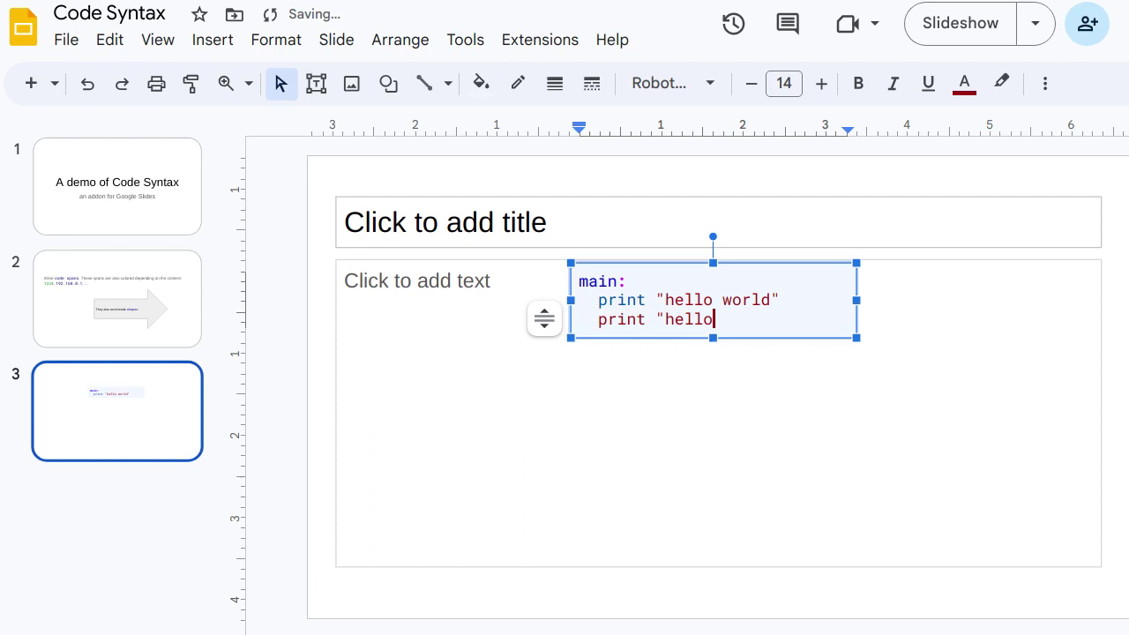
type(" world again")
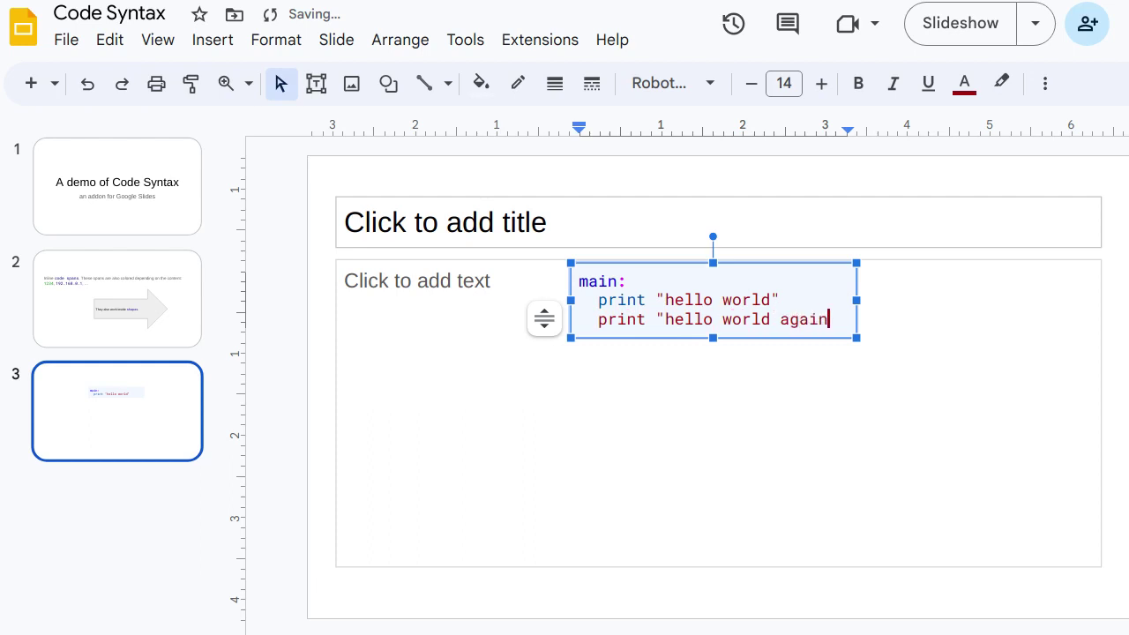
type("\"")
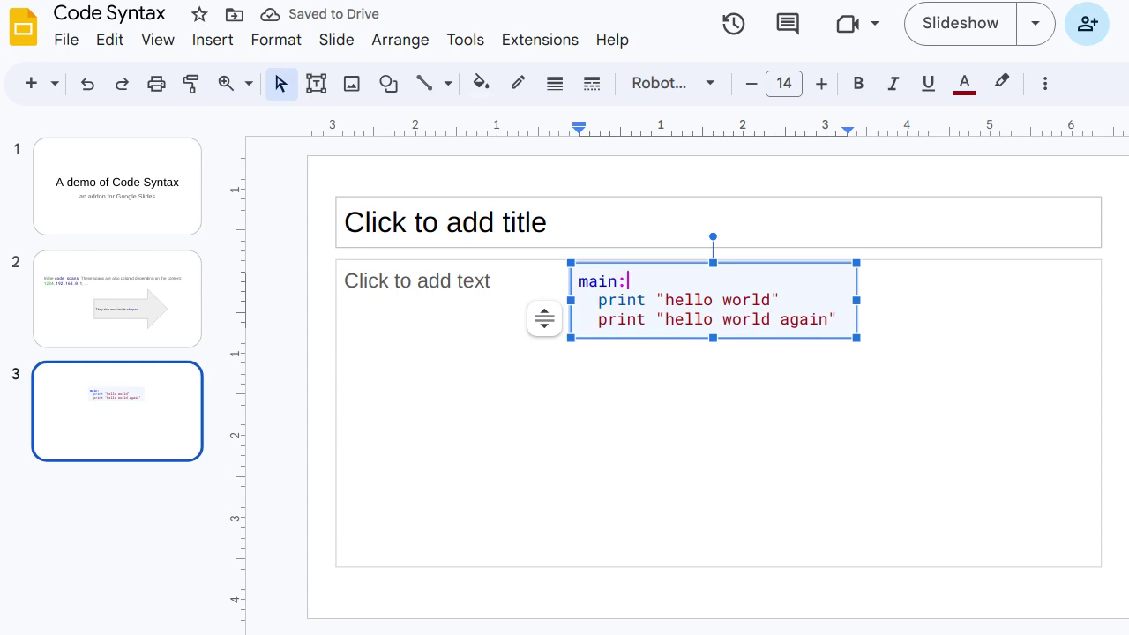
Step: Recolorize the extended toit code block on slide 3 with Code Syntax's Colorize Slide command
key("alt+n")
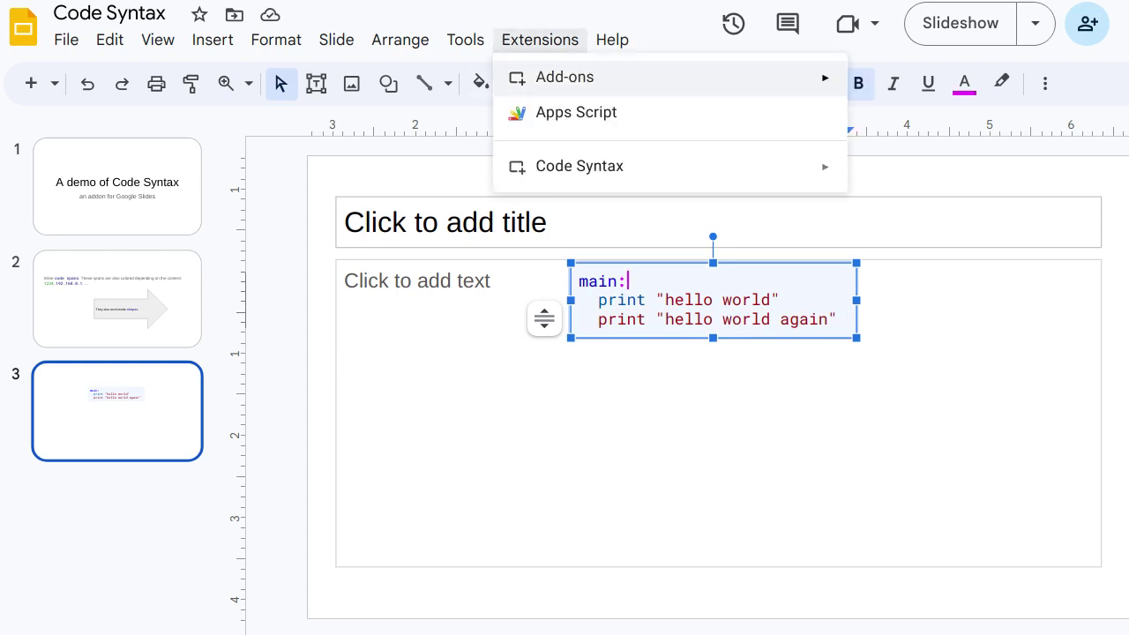
key("Down")
key("Down")
key("Right")
key("Down")
key("Down")
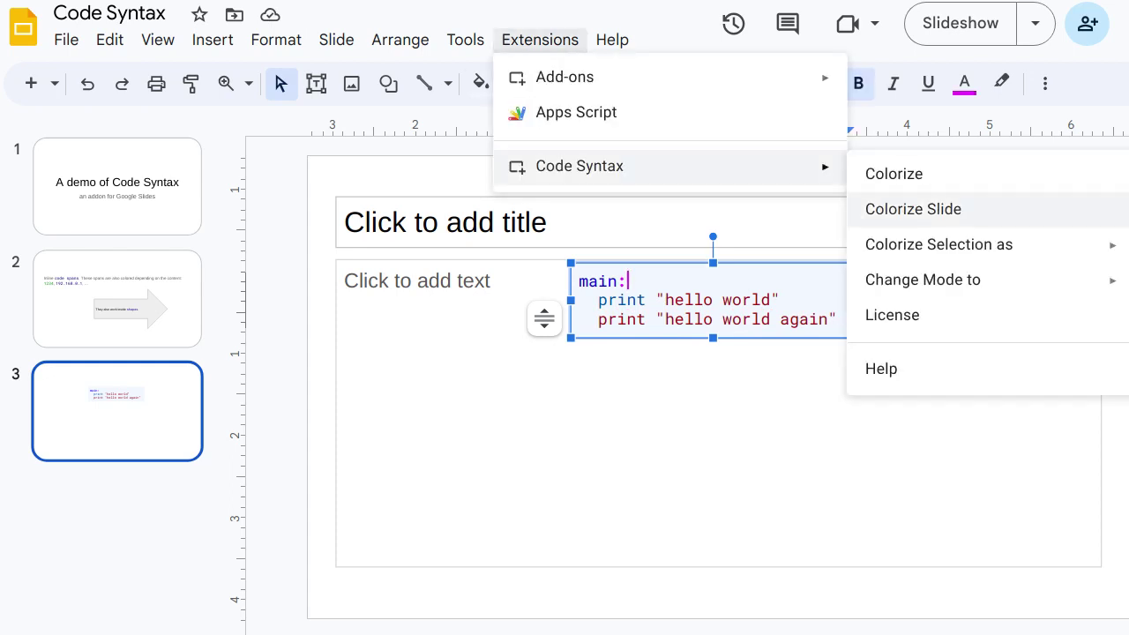
key("Return")
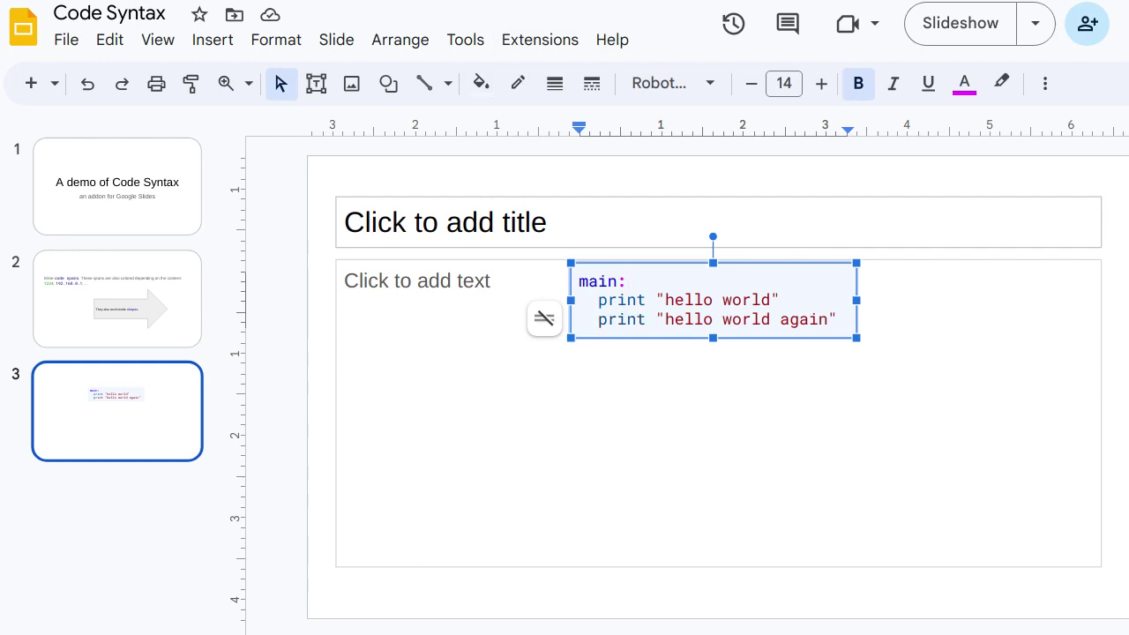
Step: Insert a new text box on slide 3, below and slightly left of the toit code block
left_click(416, 281)
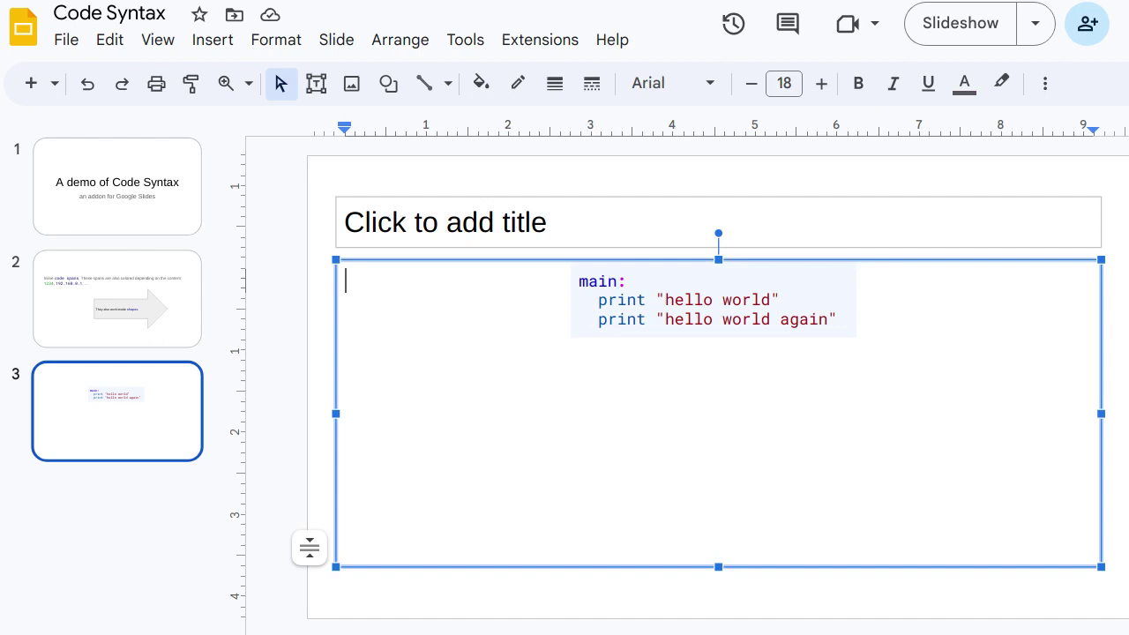
left_click(212, 40)
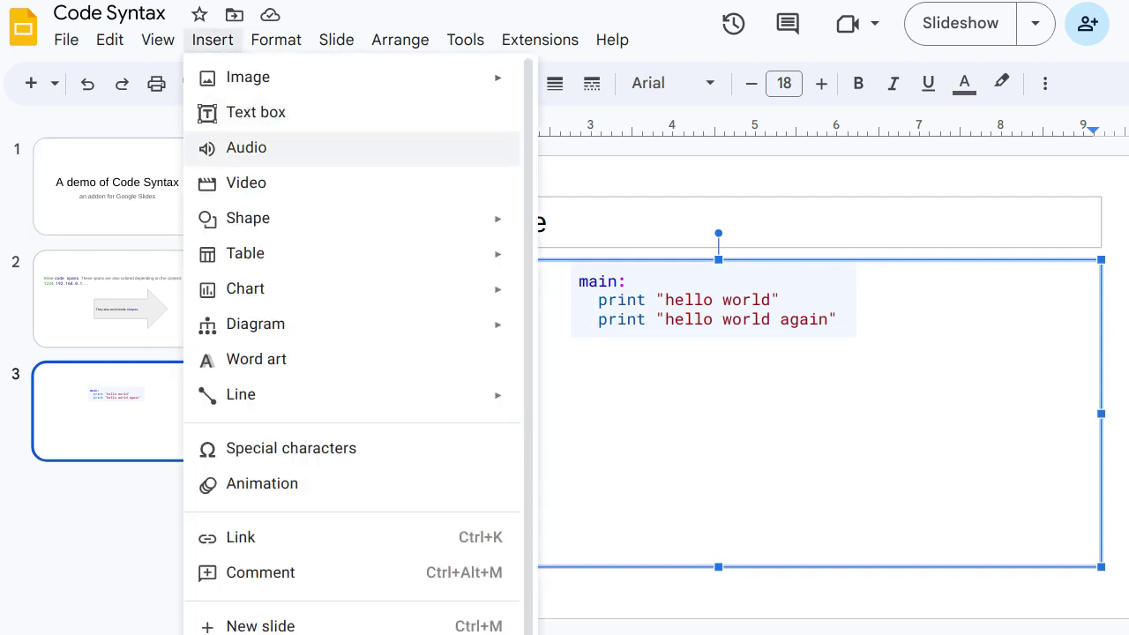
left_click(255, 112)
left_click_drag(434, 374, 722, 501)
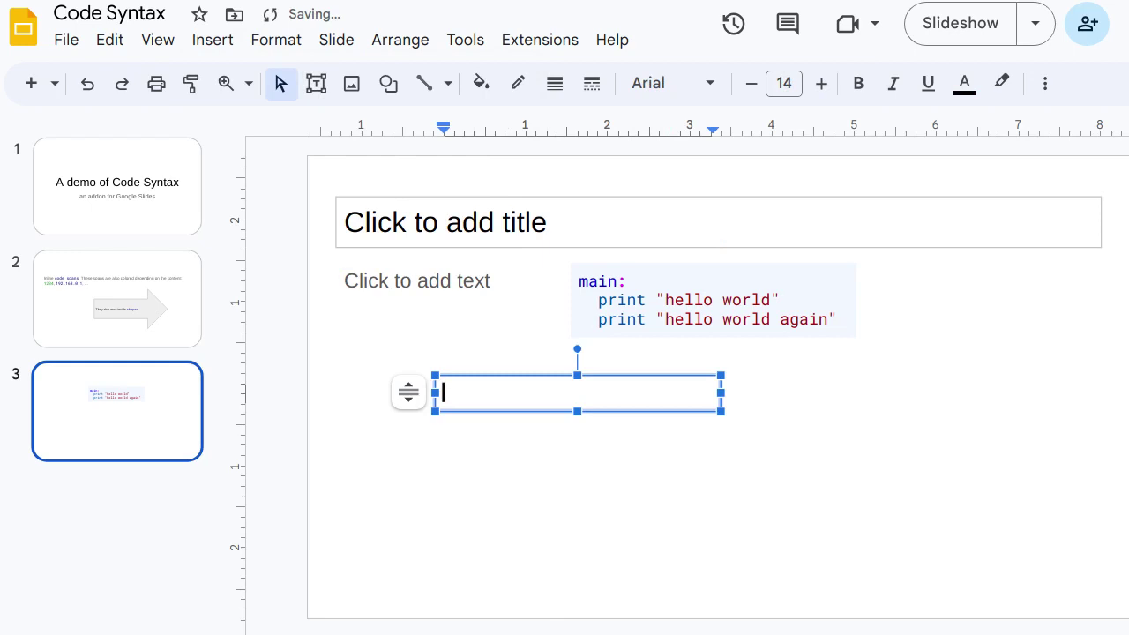
Step: Enter a code block opened by ``` python and closed by ```, with the lines # A comment. and print("hello world")
type("``` python")
key("Return")
type("# A comment.")
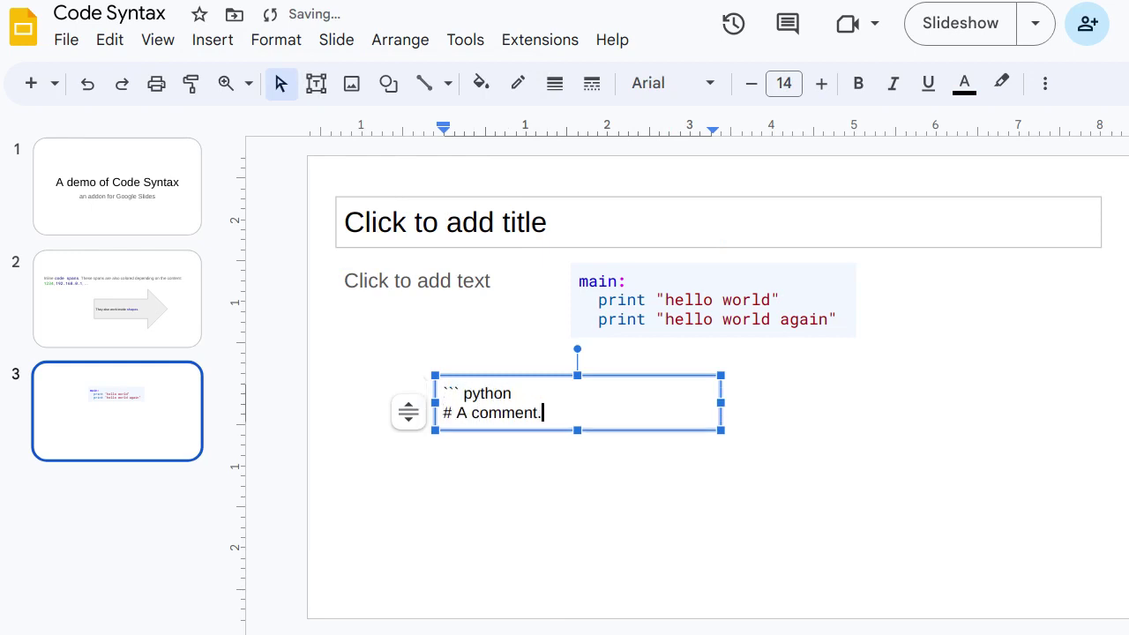
key("Return")
type("print(\"hello world\")")
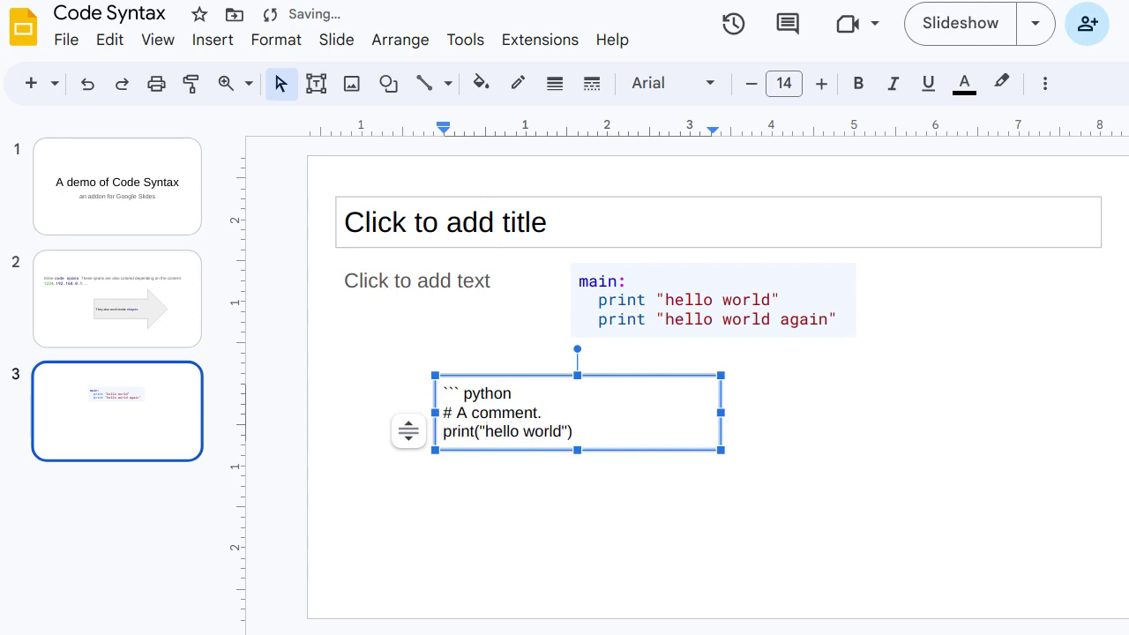
key("Return")
type("```")
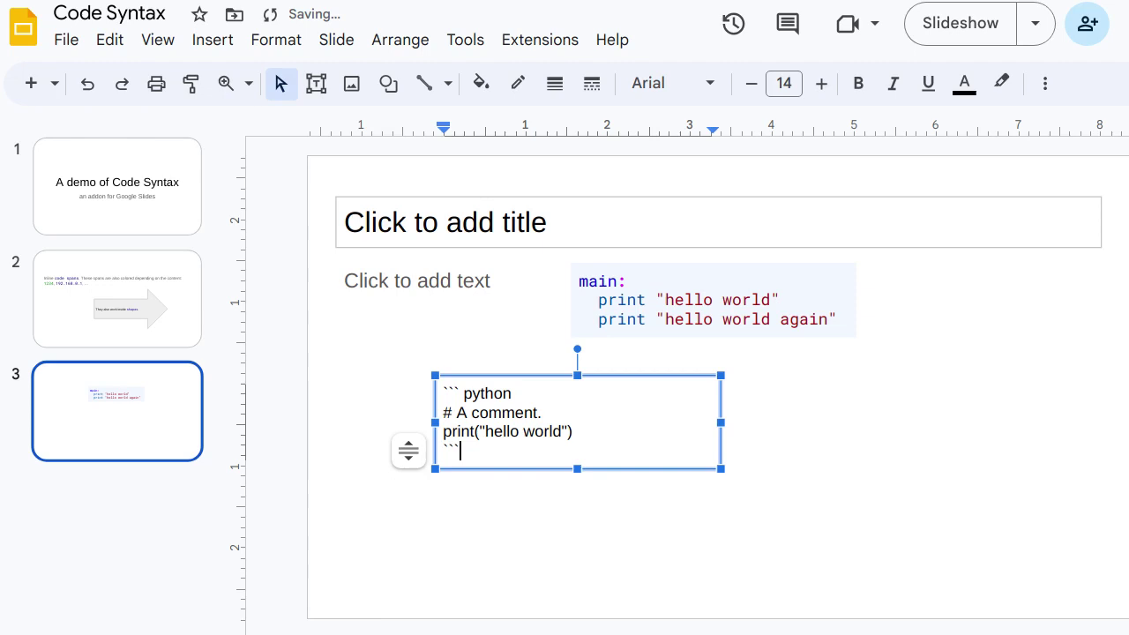
key("shift+Right")
Step: Colorize only the Python text box with Code Syntax's Colorize command
left_click(537, 431)
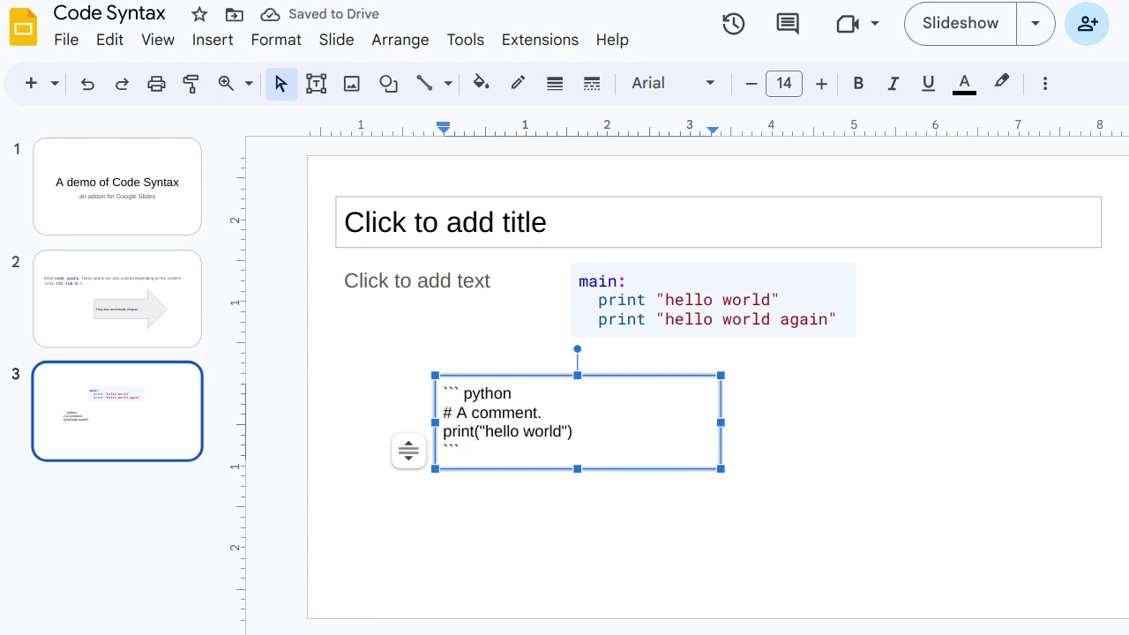
left_click(540, 40)
mouse_move(579, 166)
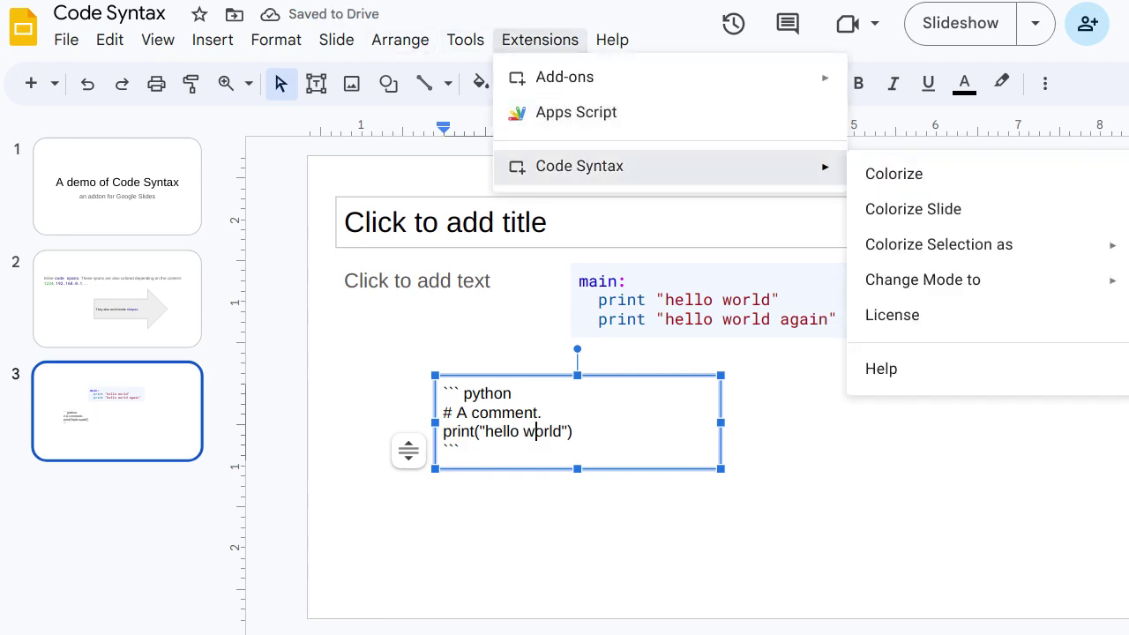
left_click(894, 174)
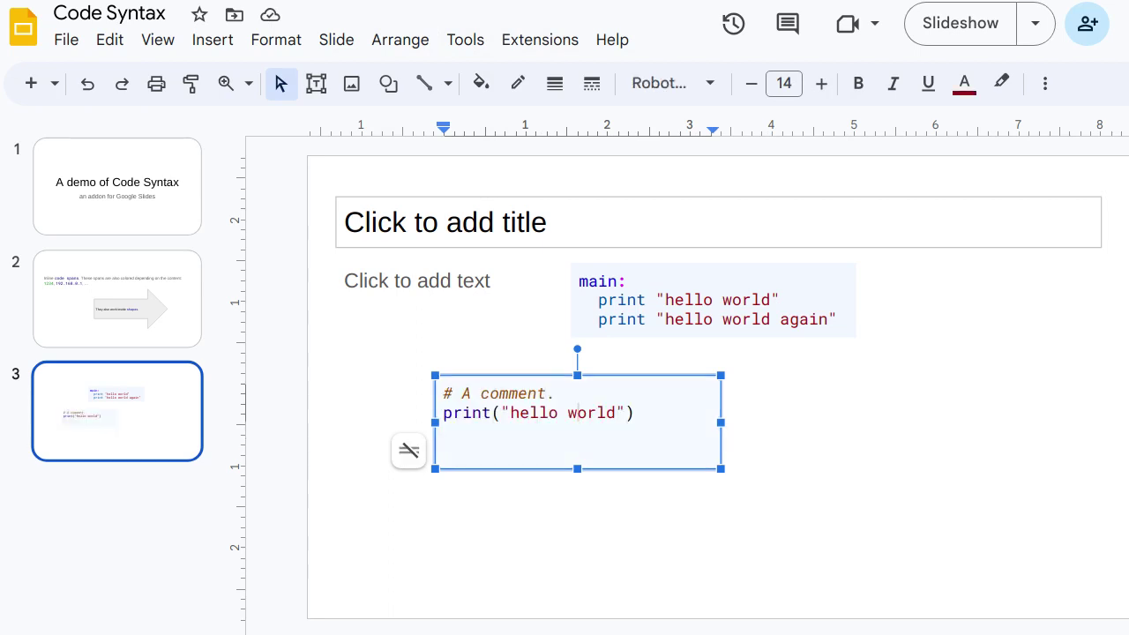
Step: Set the Python code box's autofit to Resize shape to fit text and move the box to the slide's right side, below the toit block
left_click(409, 450)
left_click(520, 595)
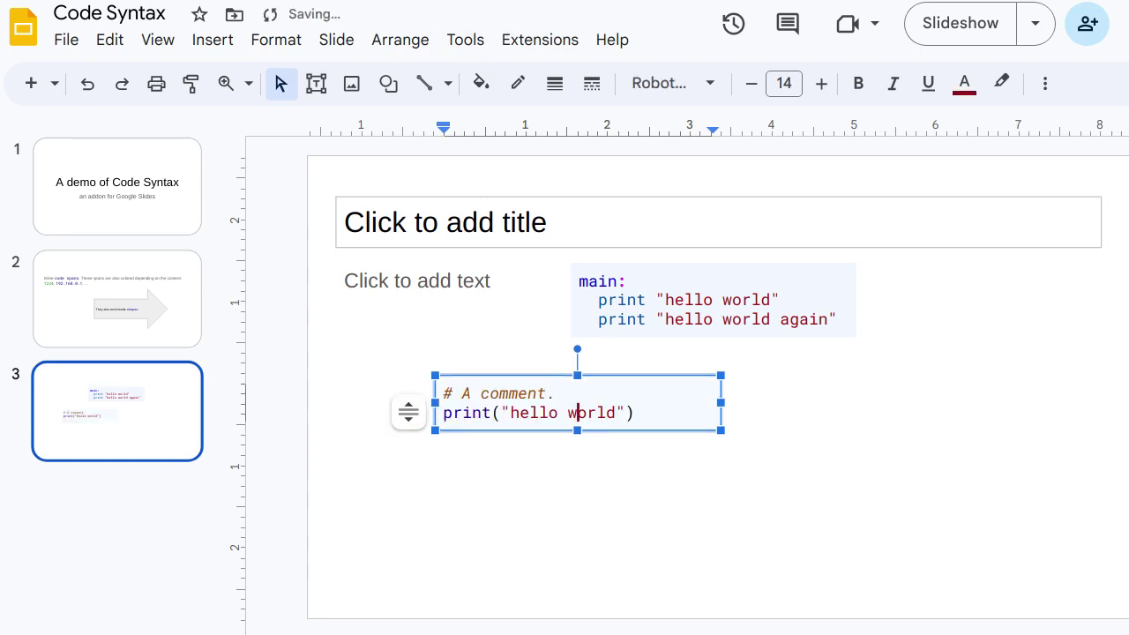
left_click_drag(520, 430, 727, 496)
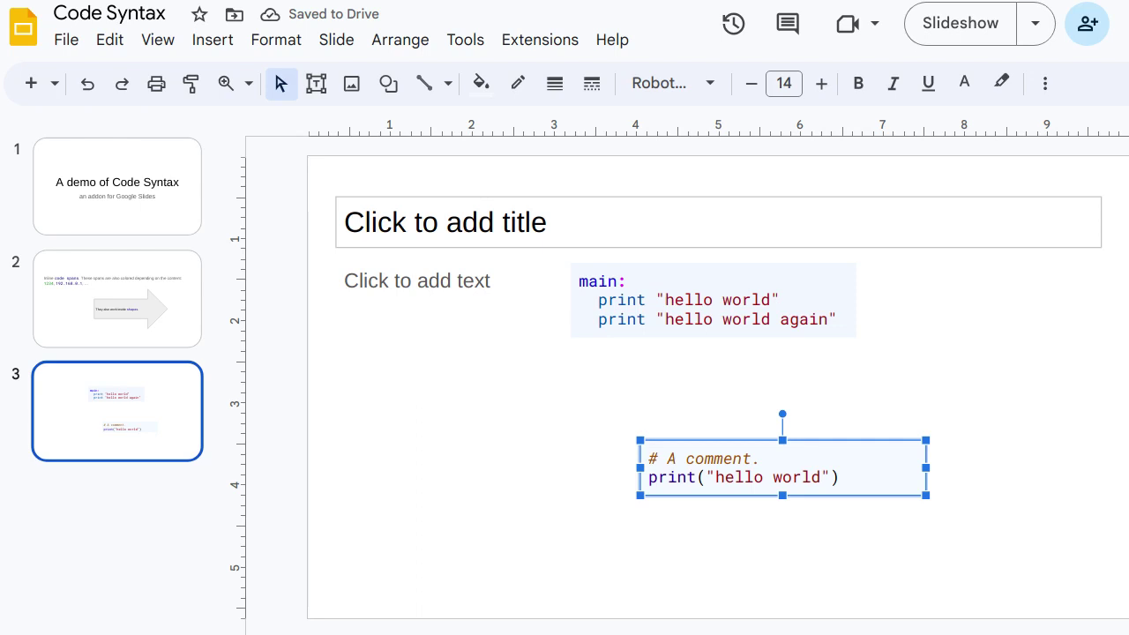
left_click_drag(735, 496, 938, 452)
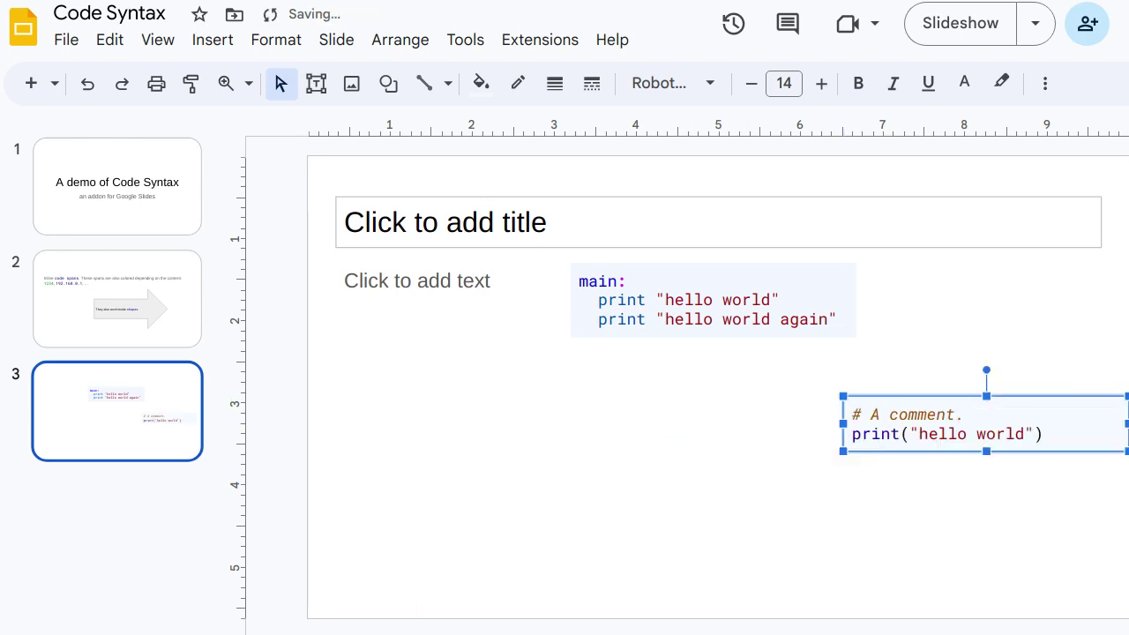
Step: Insert another text box in the lower left area of slide 3, left of the Python code box
left_click(416, 281)
left_click(212, 40)
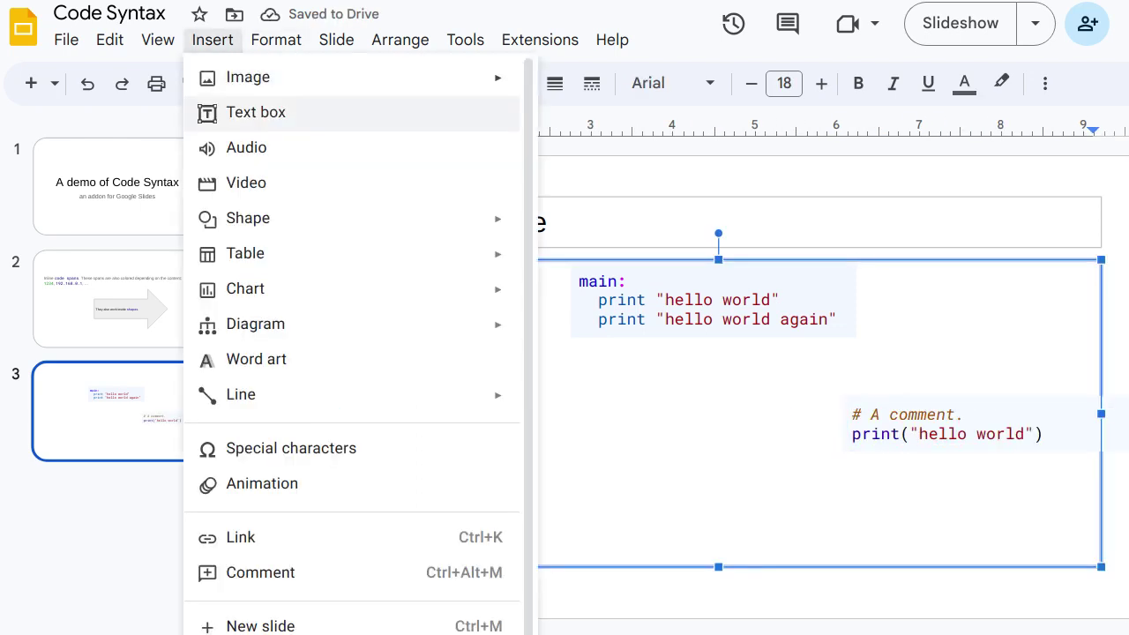
left_click(255, 112)
left_click_drag(368, 383, 711, 556)
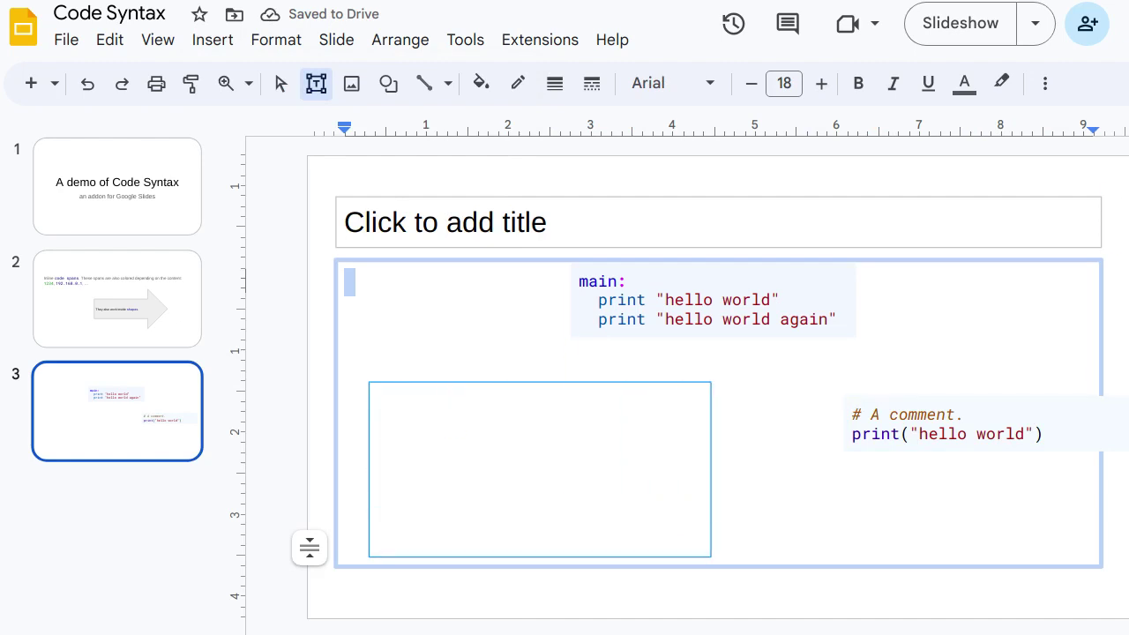
key("ctrl+a")
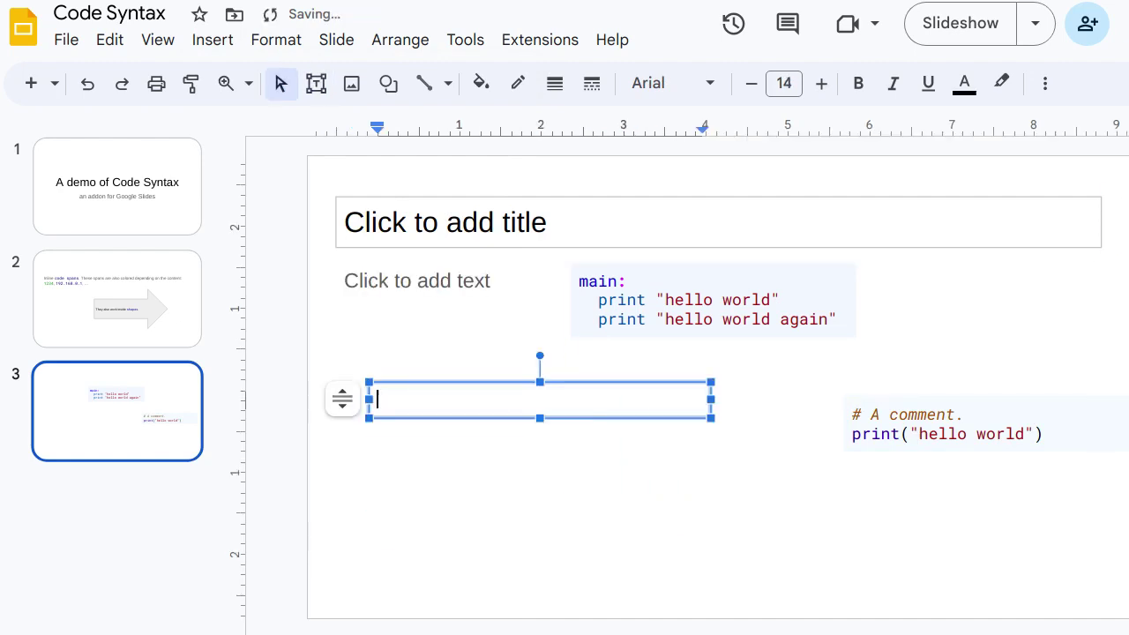
Step: Enter a code block opened by ``` foobar and closed by ```, containing the line echo "foo"
type("``` foobar")
key("Return")
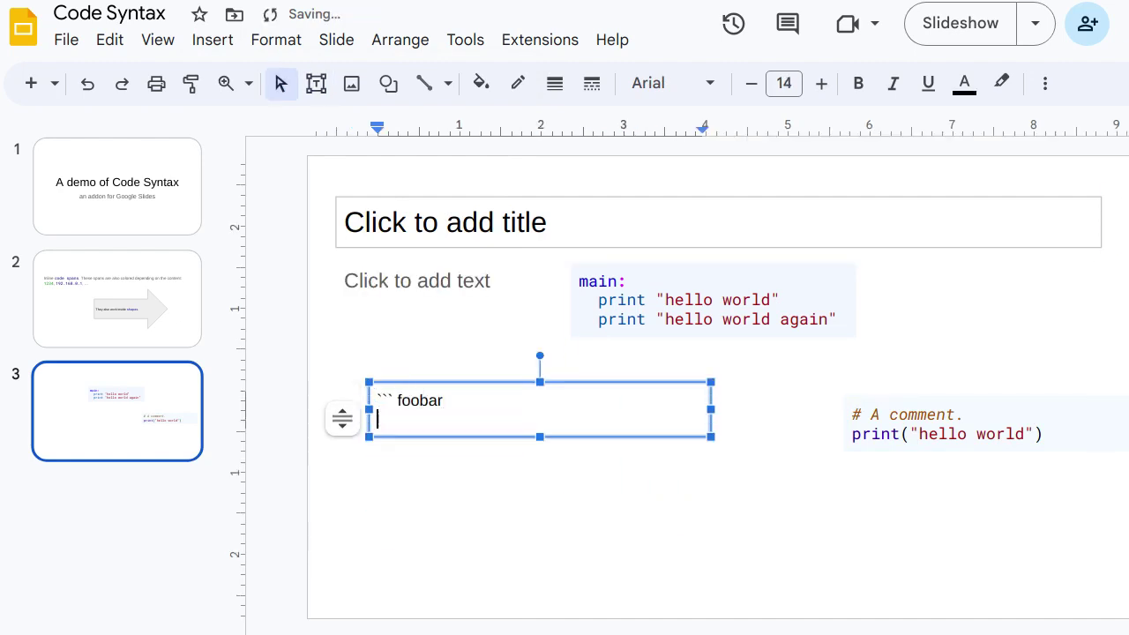
type("echo \"foo\"")
key("Return")
type("```")
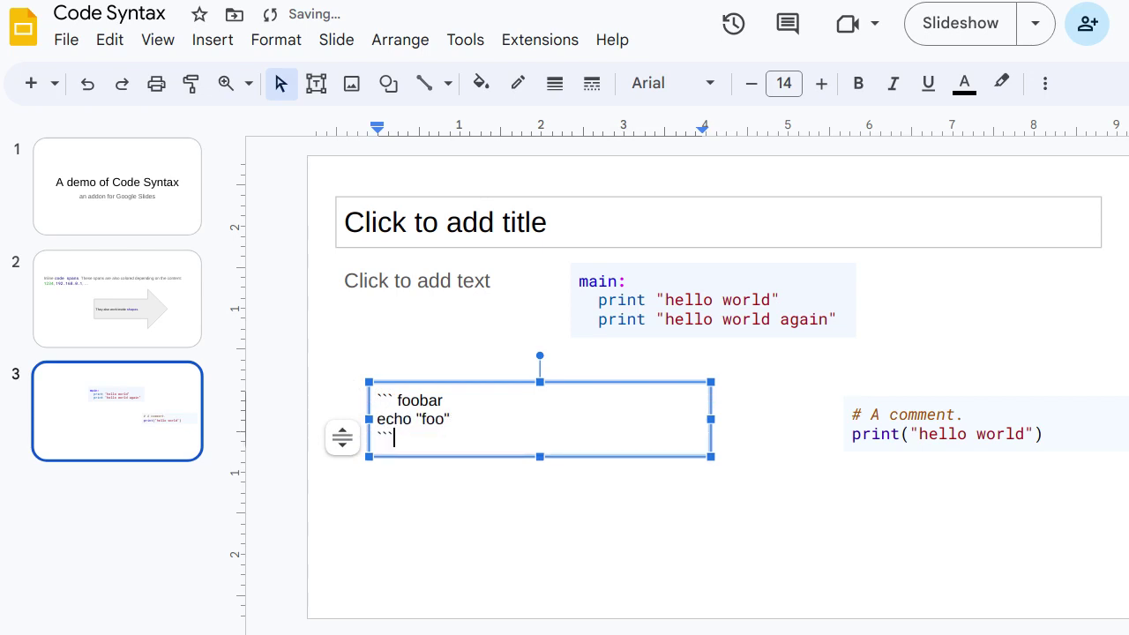
Step: Try to colorize the foobar code block with Code Syntax's Colorize Slide command
left_click(540, 39)
mouse_move(618, 166)
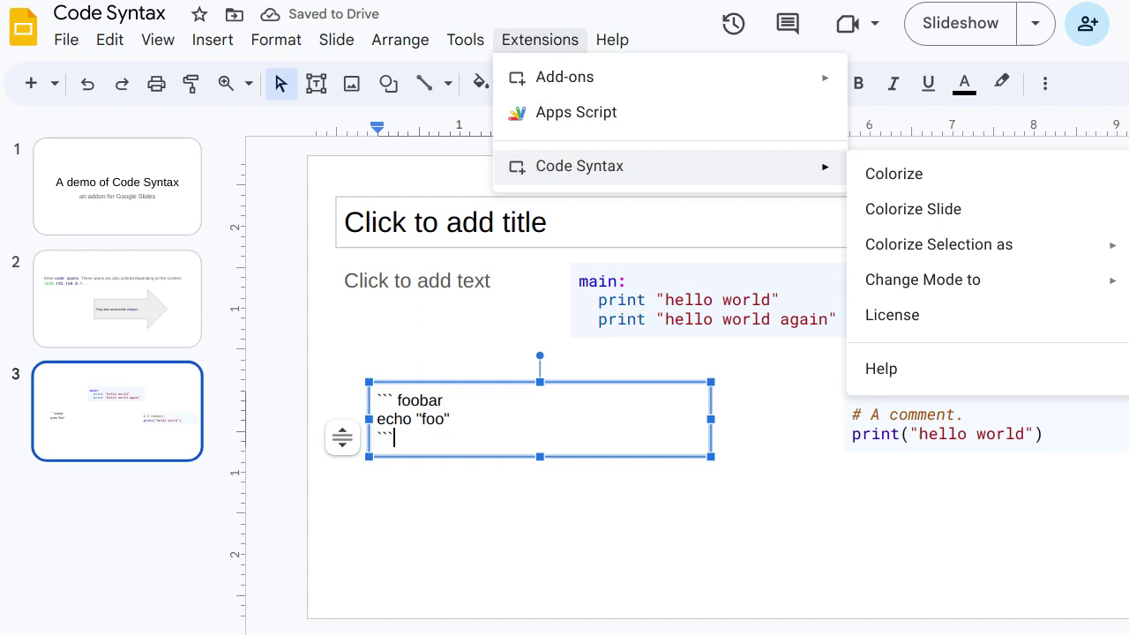
left_click(913, 209)
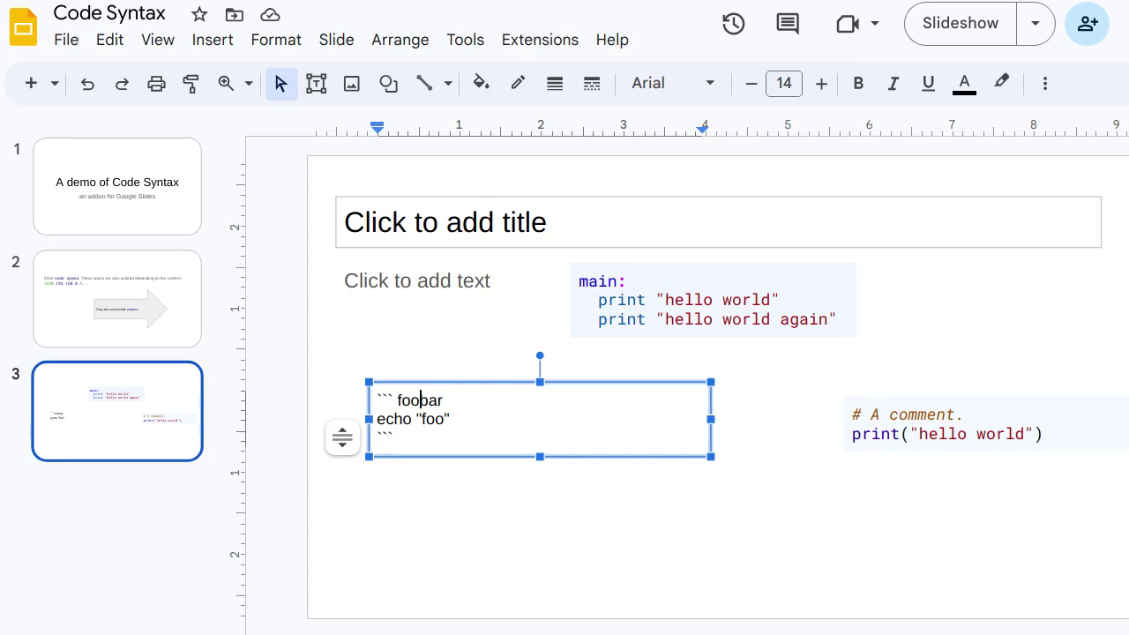
Step: Delete the language name foobar from the opening fence, leaving only ``` on that line
key("BackSpace")
key("BackSpace")
key("BackSpace")
key("BackSpace")
key("BackSpace")
key("BackSpace")
key("BackSpace")
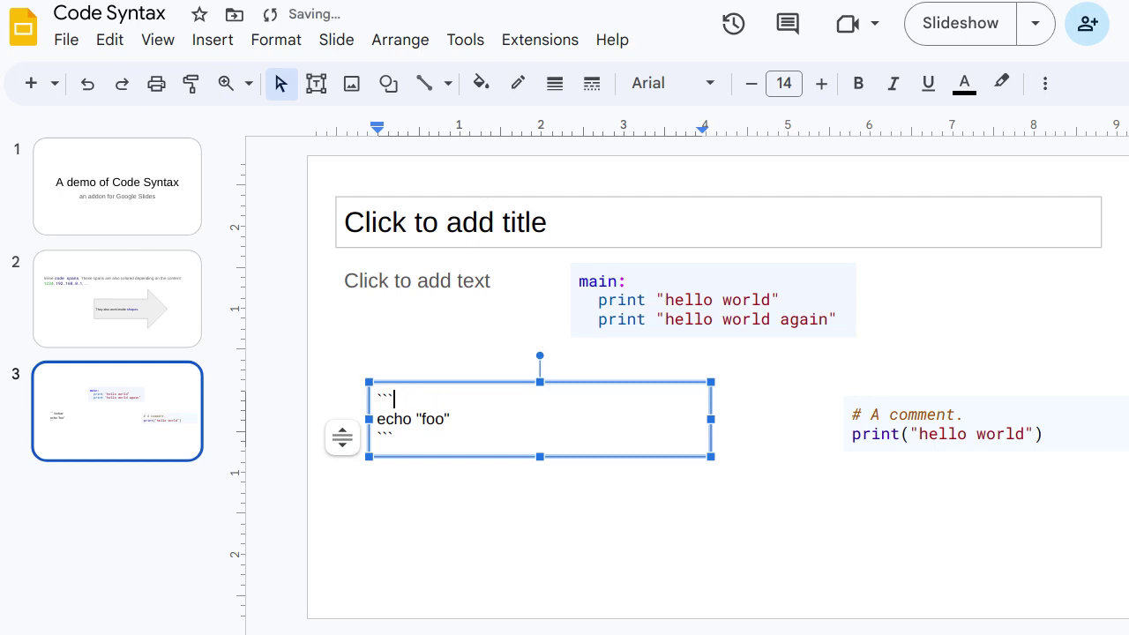
Step: Colorize the echo code block without a language name using Code Syntax's Colorize Slide command
left_click(540, 40)
mouse_move(579, 166)
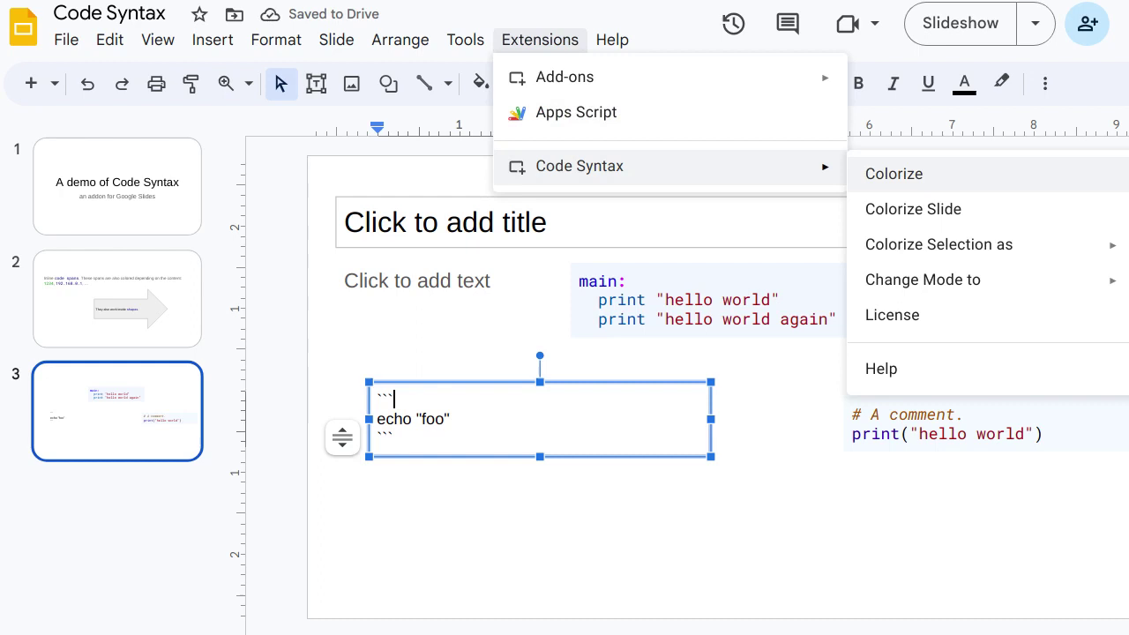
left_click(913, 209)
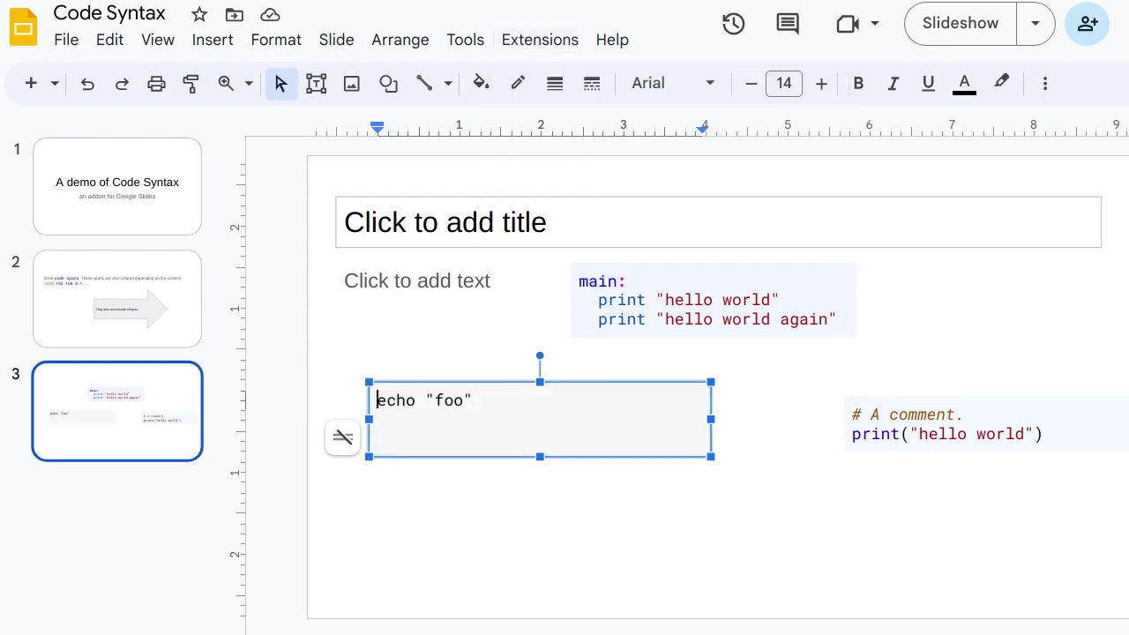
Step: Set the echo code box's autofit to Resize shape to fit text and narrow the box from its right edge
left_click(342, 436)
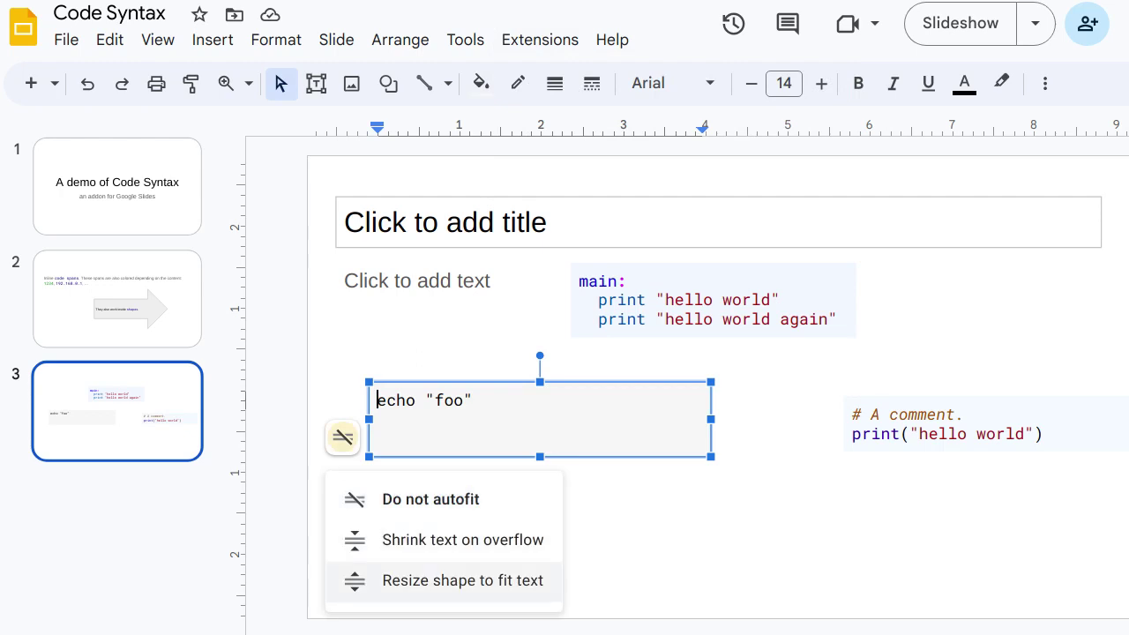
left_click(463, 581)
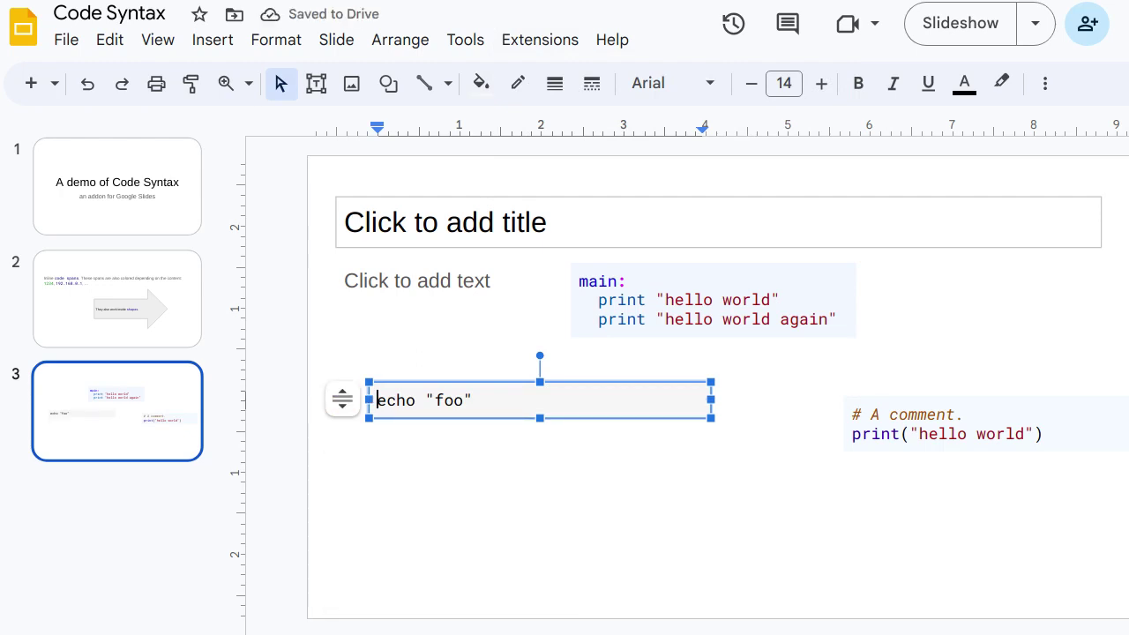
left_click_drag(711, 400, 571, 400)
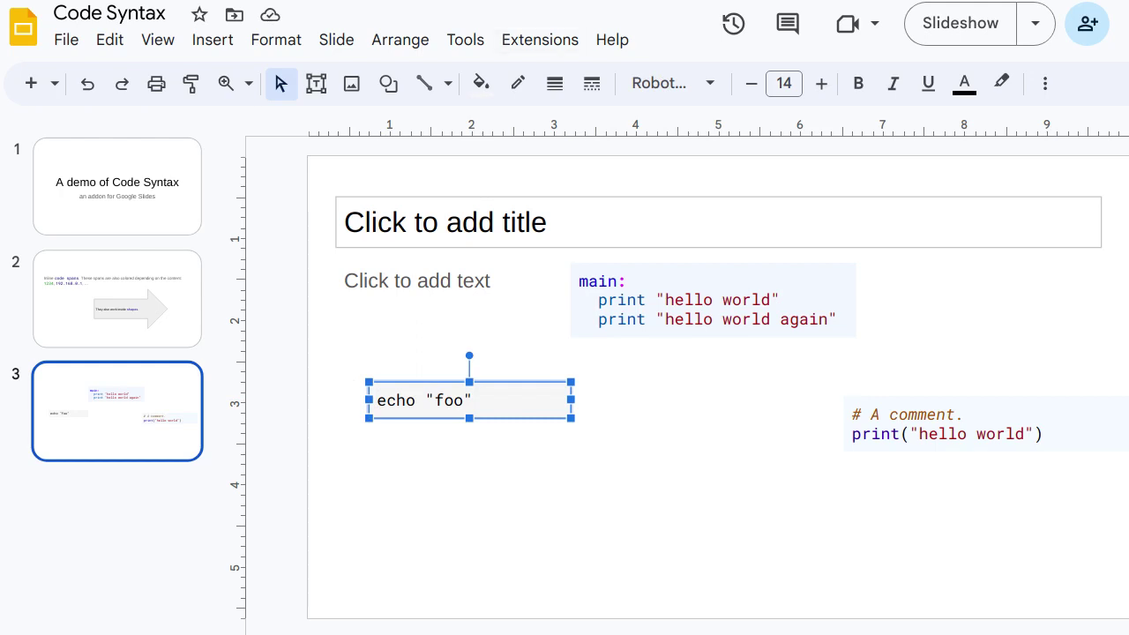
Step: Change the echo code block's Code Syntax mode to shell
left_click(461, 400)
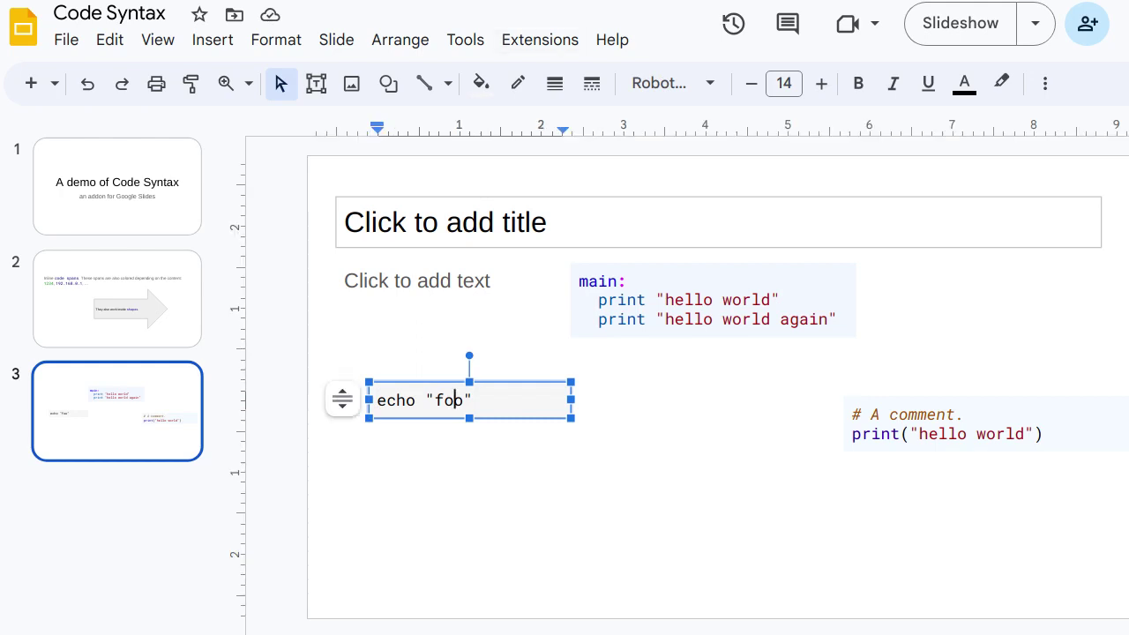
left_click(540, 40)
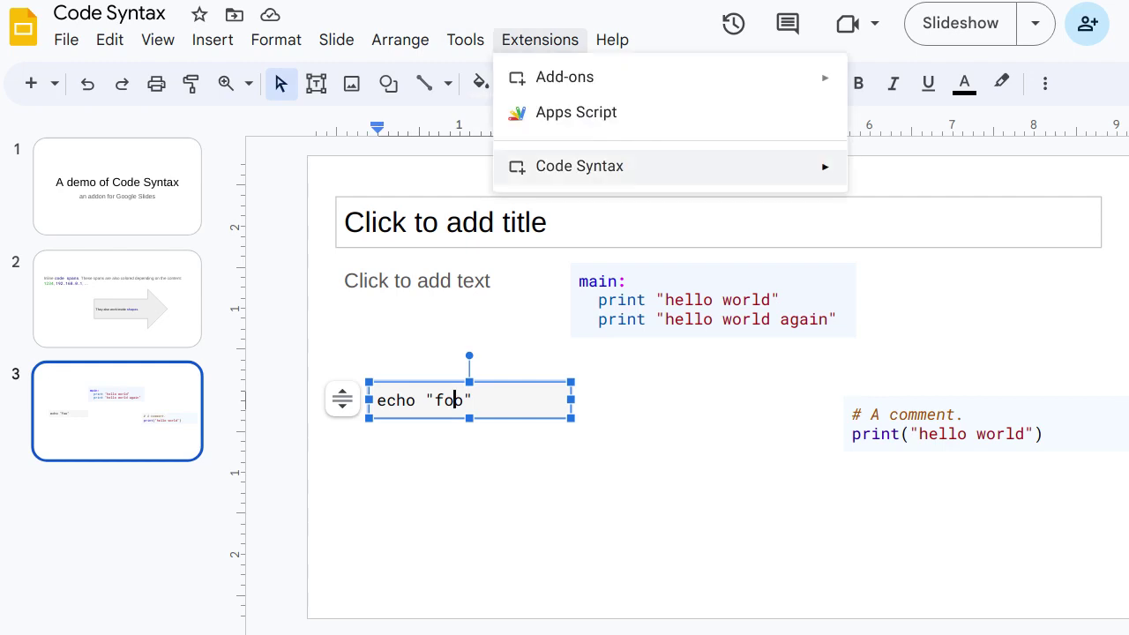
mouse_move(579, 166)
mouse_move(923, 279)
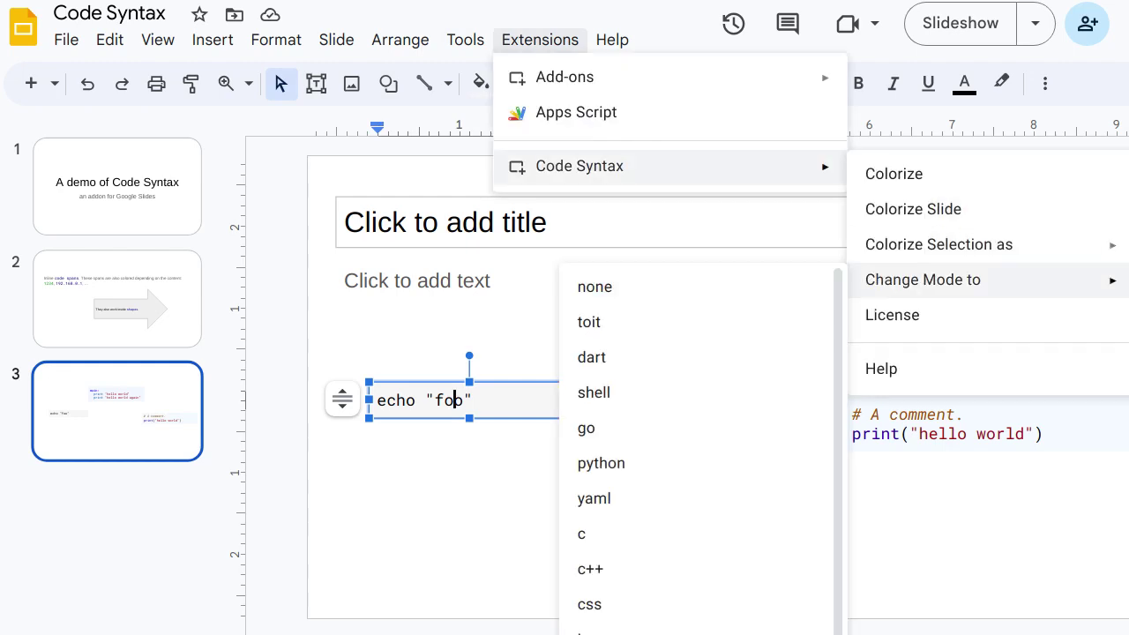
left_click(594, 393)
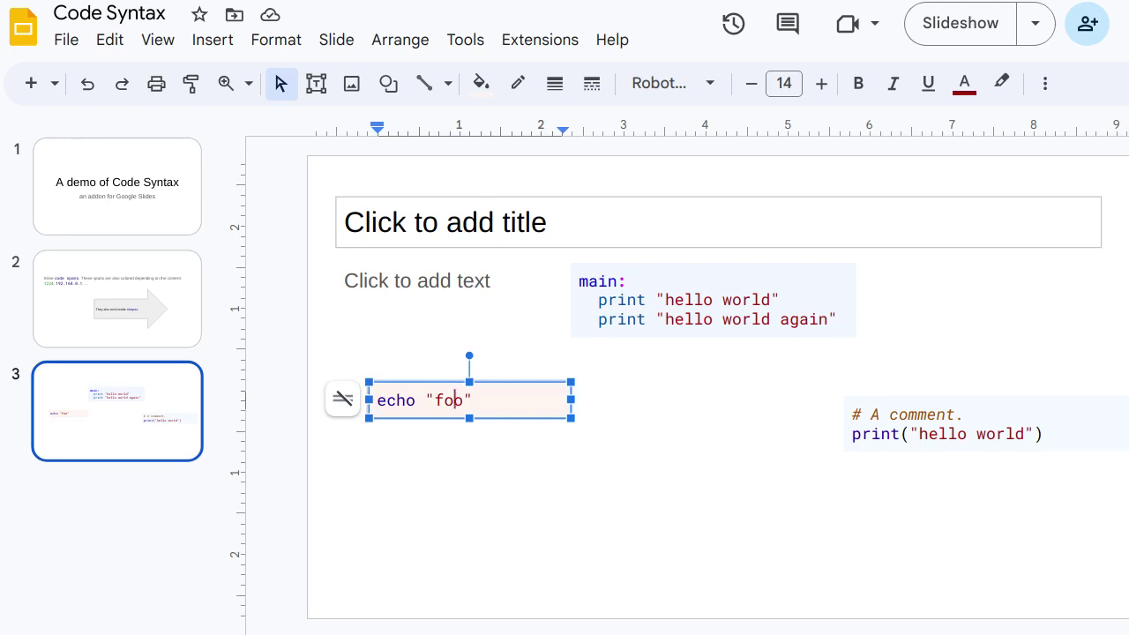
Step: Change the Code Syntax mode of the main: code block with the two hello world prints to dart
left_click(627, 281)
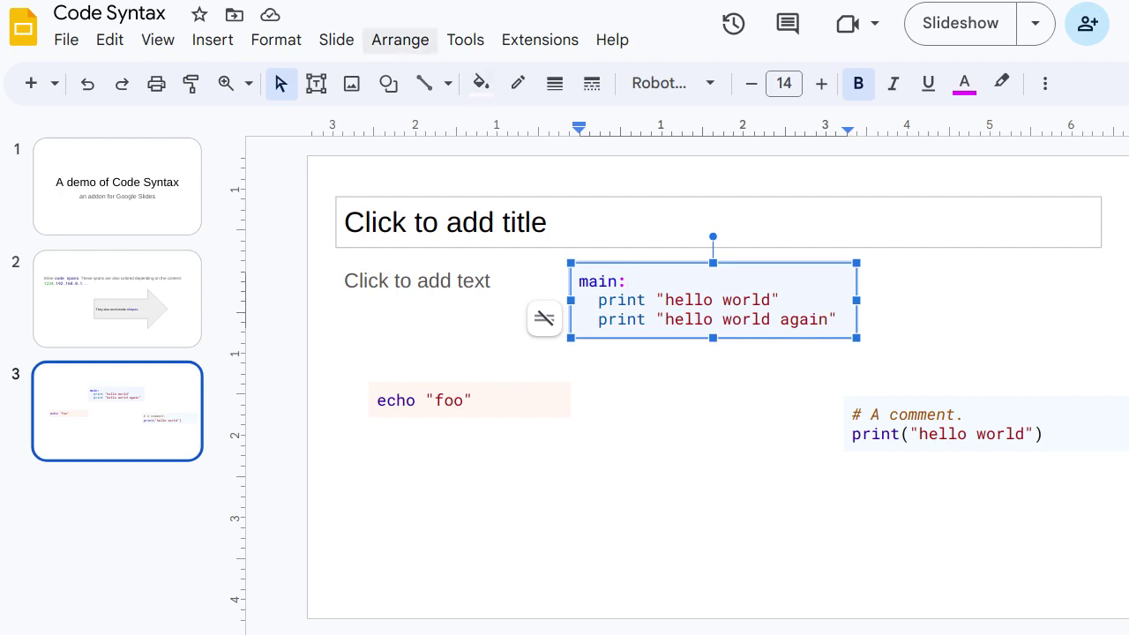
left_click(539, 40)
mouse_move(579, 166)
mouse_move(939, 245)
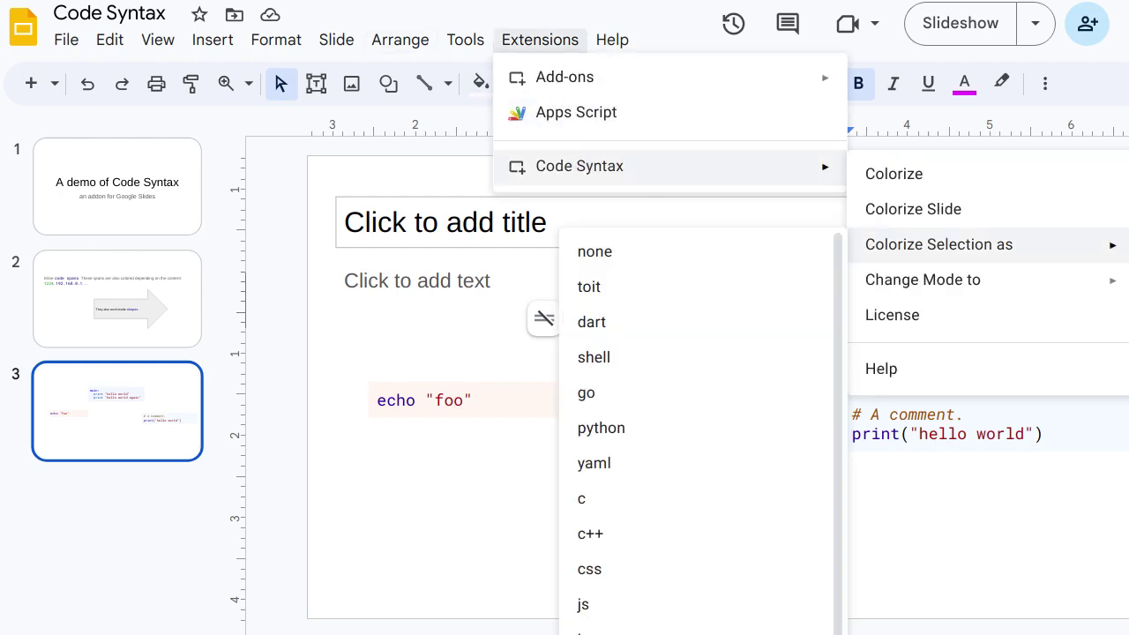
mouse_move(922, 280)
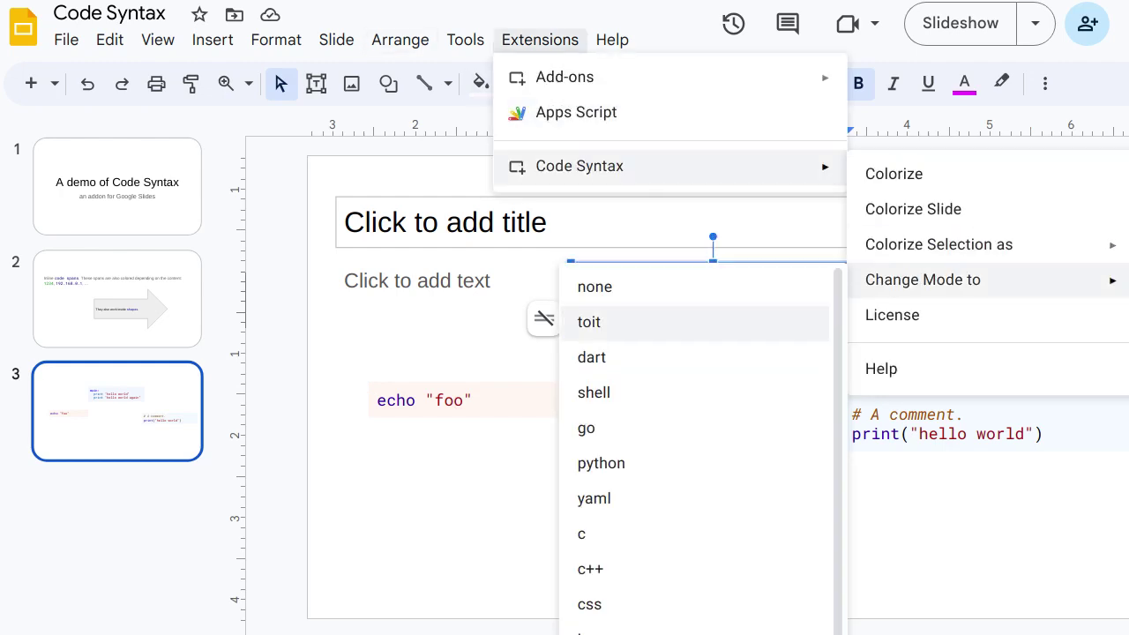
left_click(609, 357)
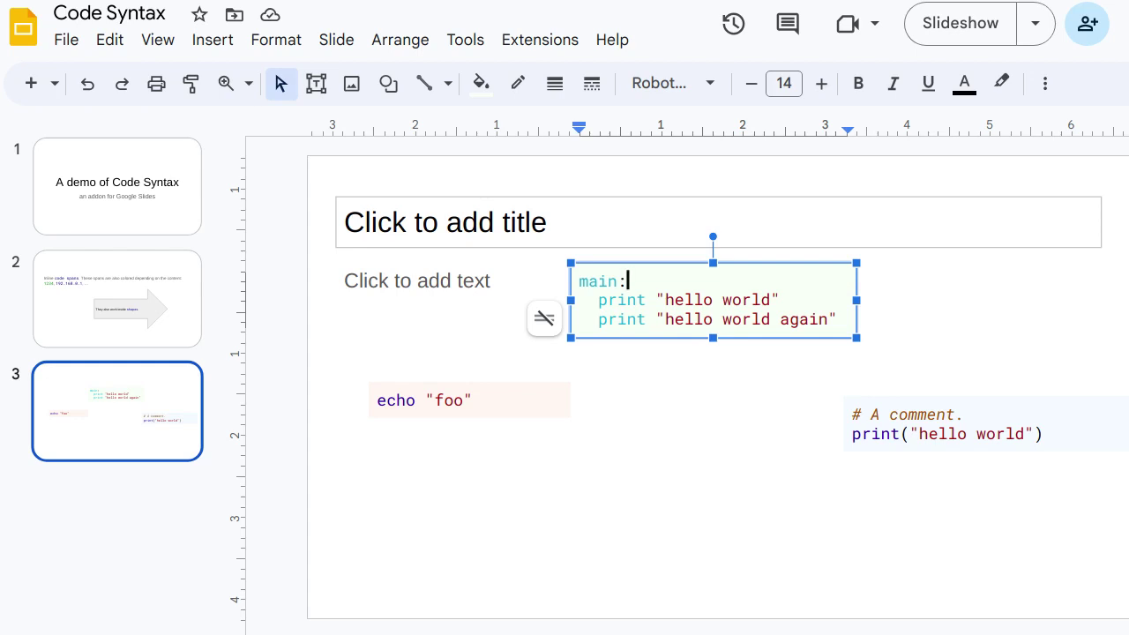
left_click(118, 494)
left_click(345, 280)
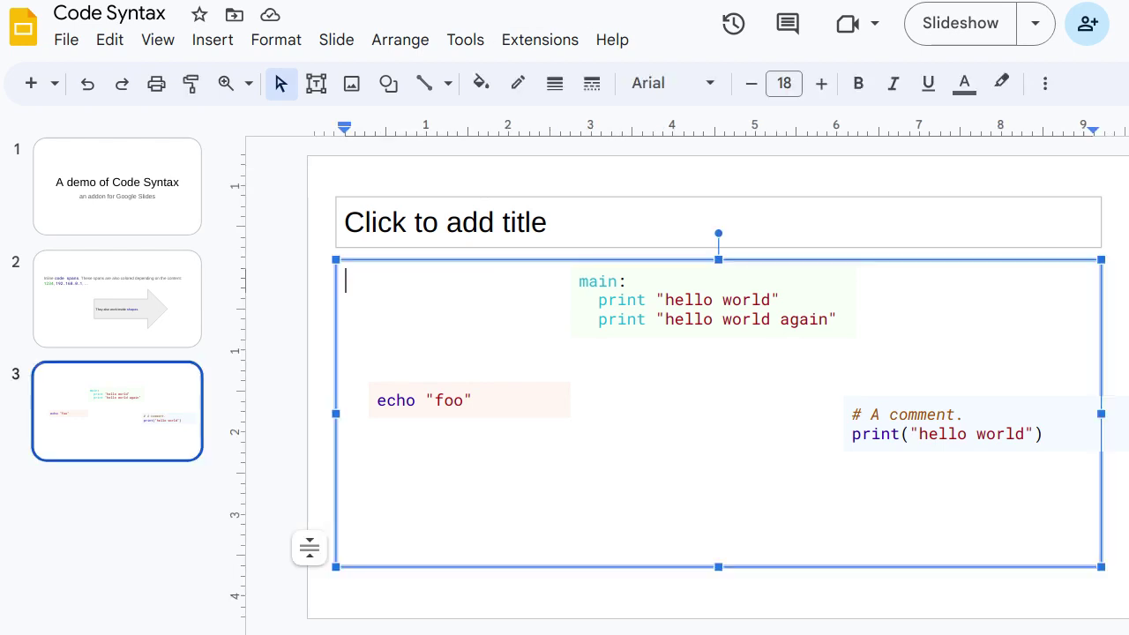
left_click(540, 39)
mouse_move(580, 166)
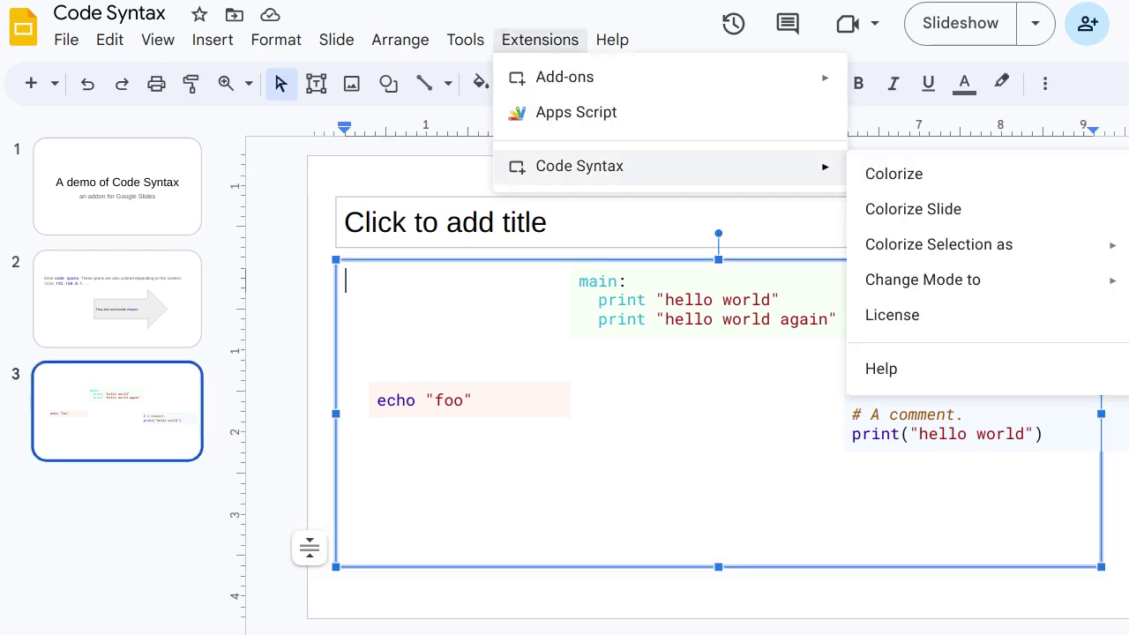
mouse_move(922, 280)
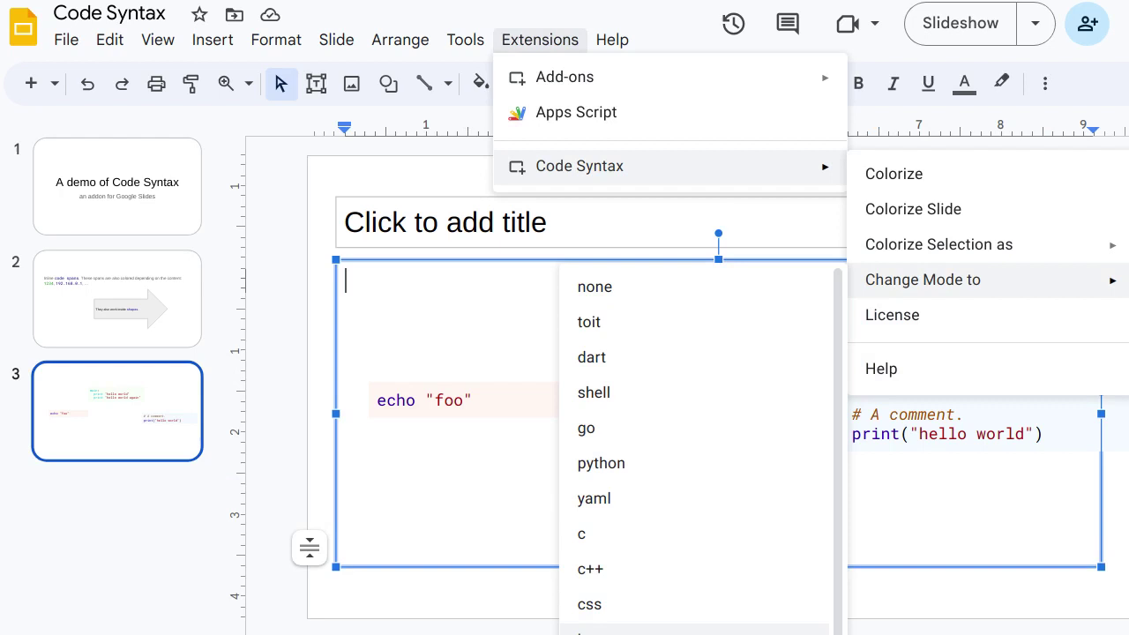
left_click(635, 630)
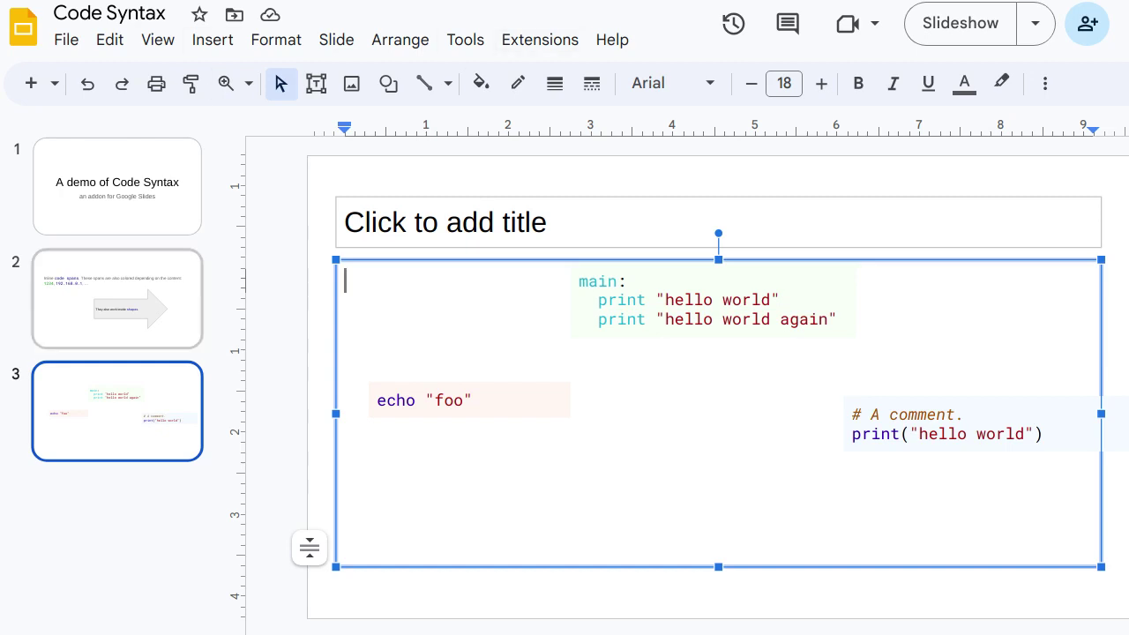
Step: Add a new slide and enter "I want to have a first line." in its body text box
left_click(31, 83)
left_click(345, 280)
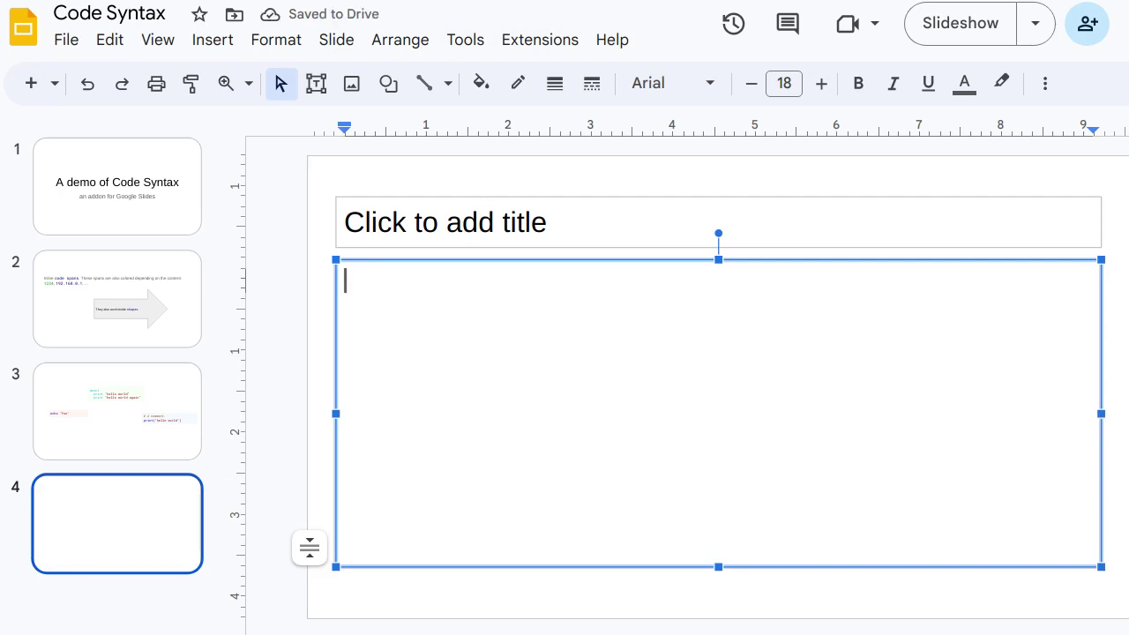
type("I want t")
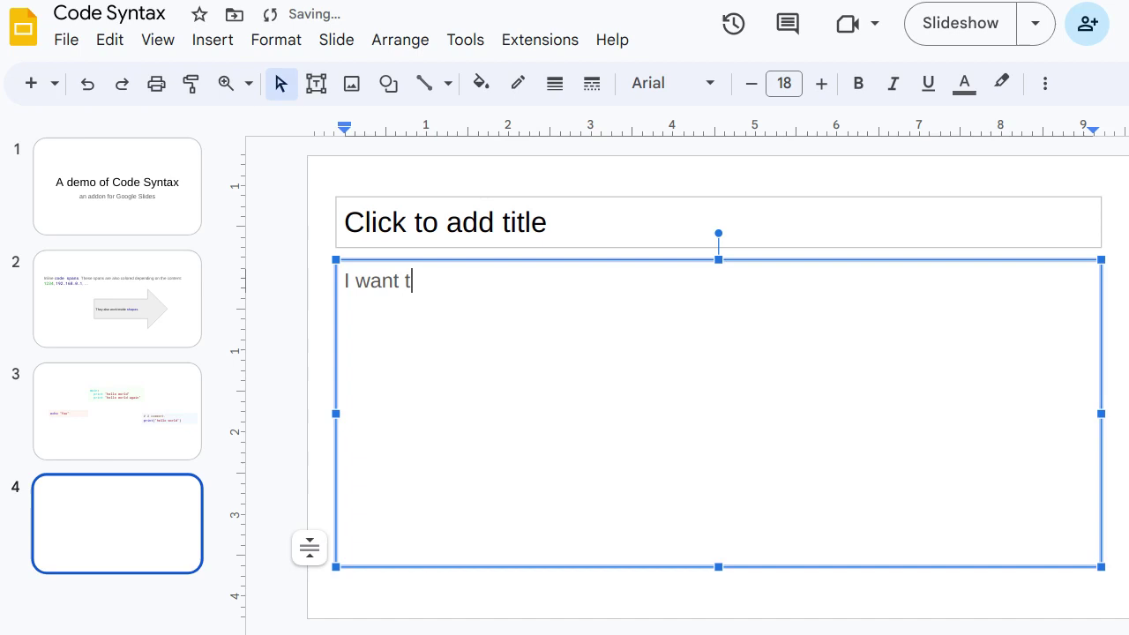
type("o have first")
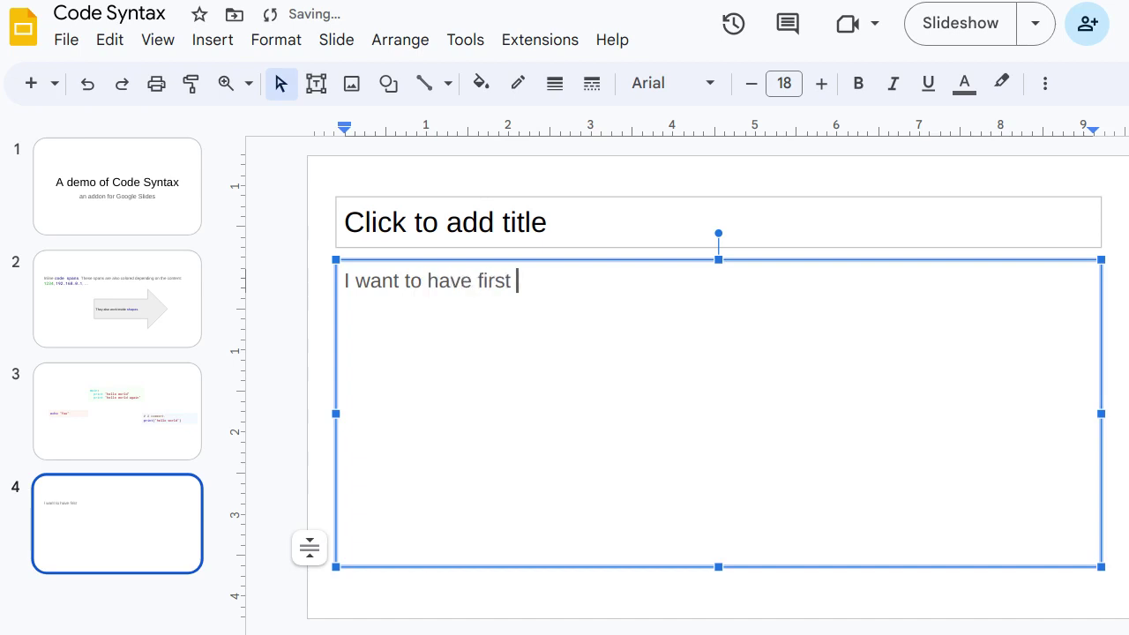
key("BackSpace")
key("BackSpace")
key("BackSpace")
key("BackSpace")
key("BackSpace")
key("BackSpace")
type("a first line.")
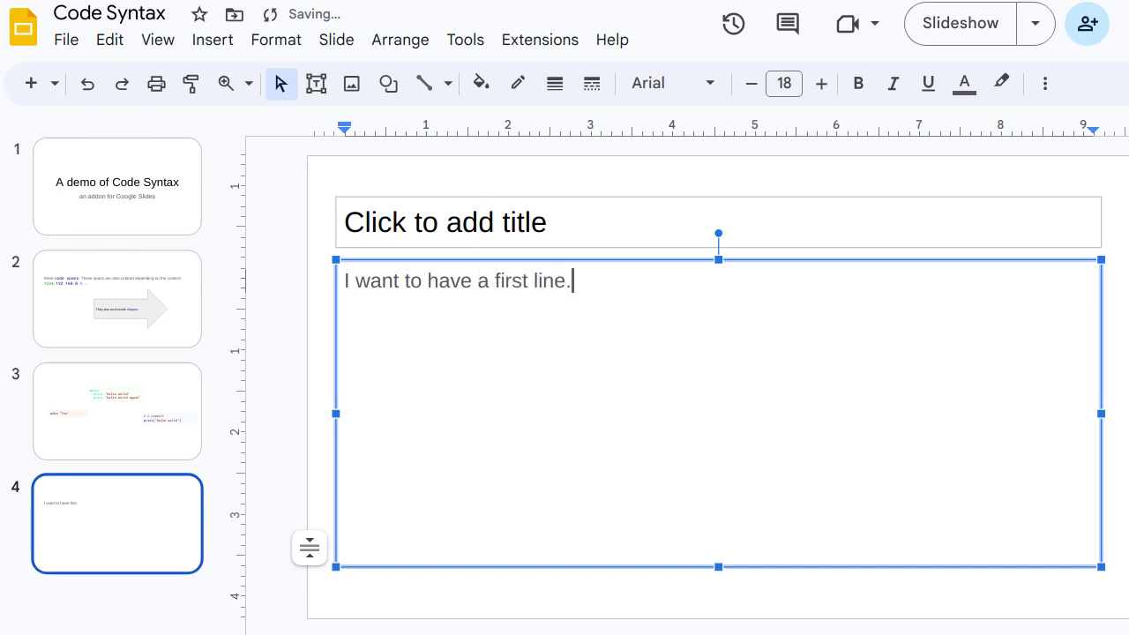
Step: Leave a blank line below the first line and add the code line #include <stdio.h>
key("Return")
key("Return")
type("#inclu")
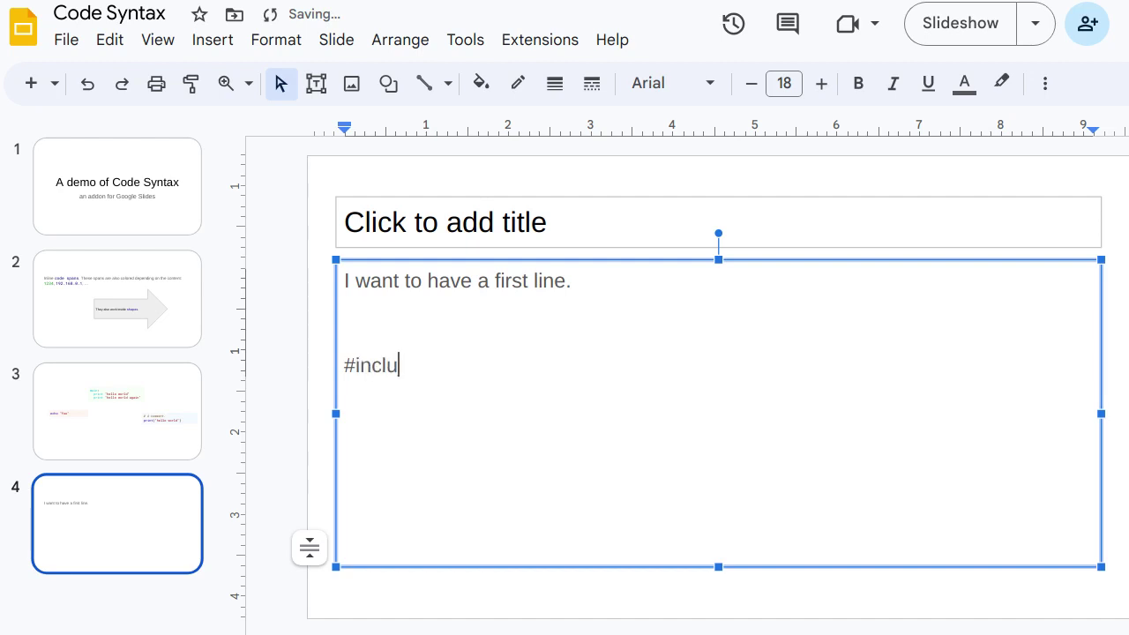
type("de <stdio.h>")
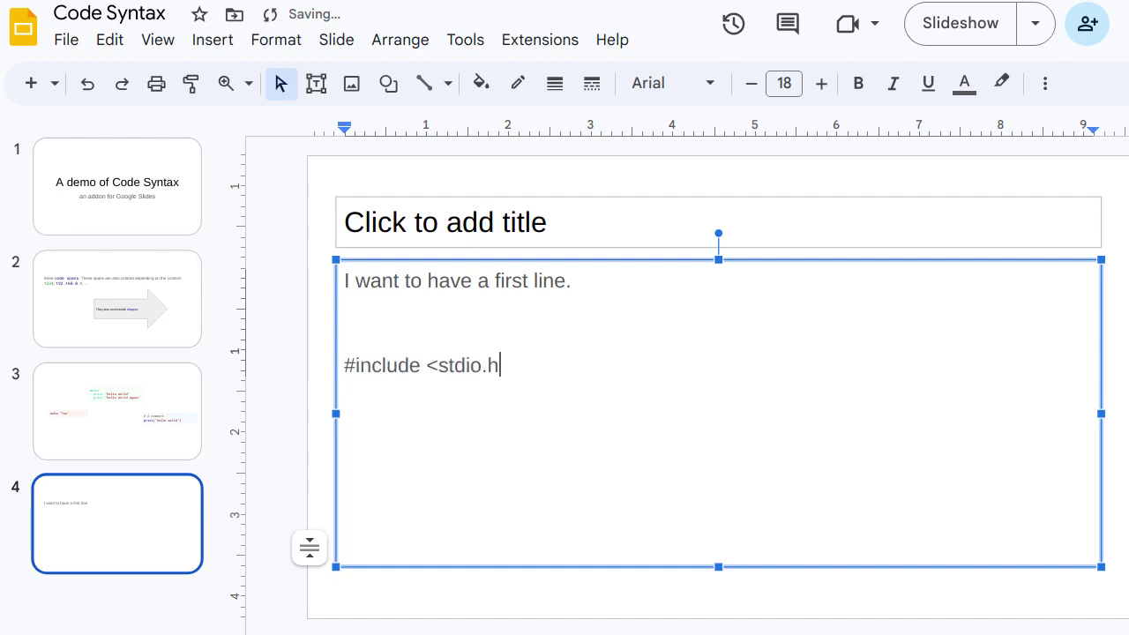
Step: Add a void main() { } function below the include, with the indented line printf("hello world\n"); inside it
key("Return")
key("Return")
type("void main() {")
key("Return")
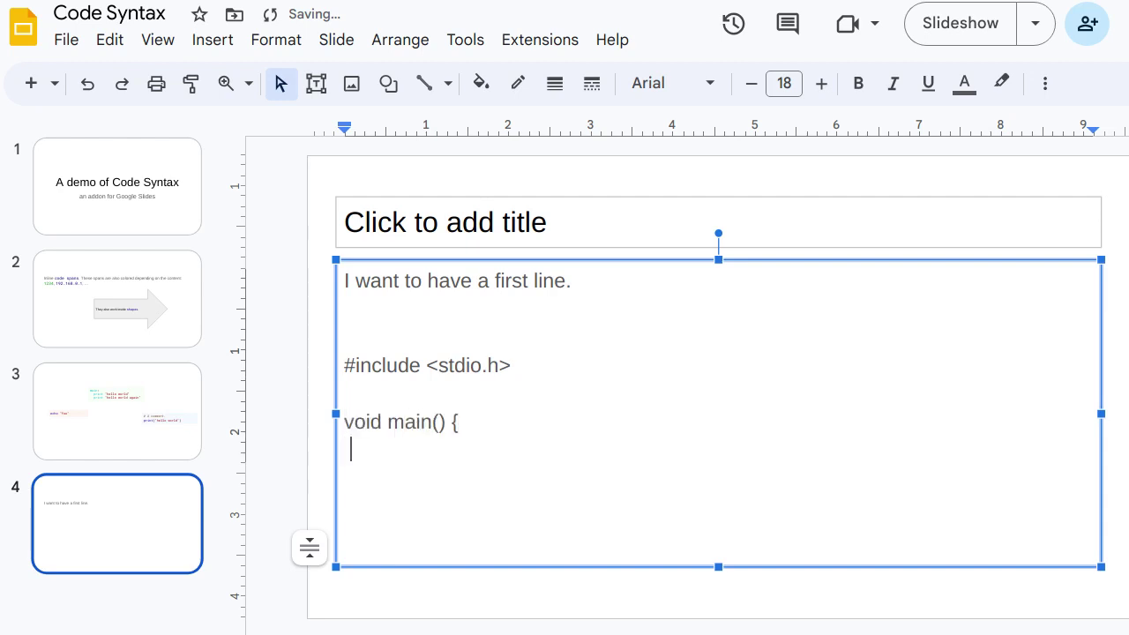
type("printf(\"hello w")
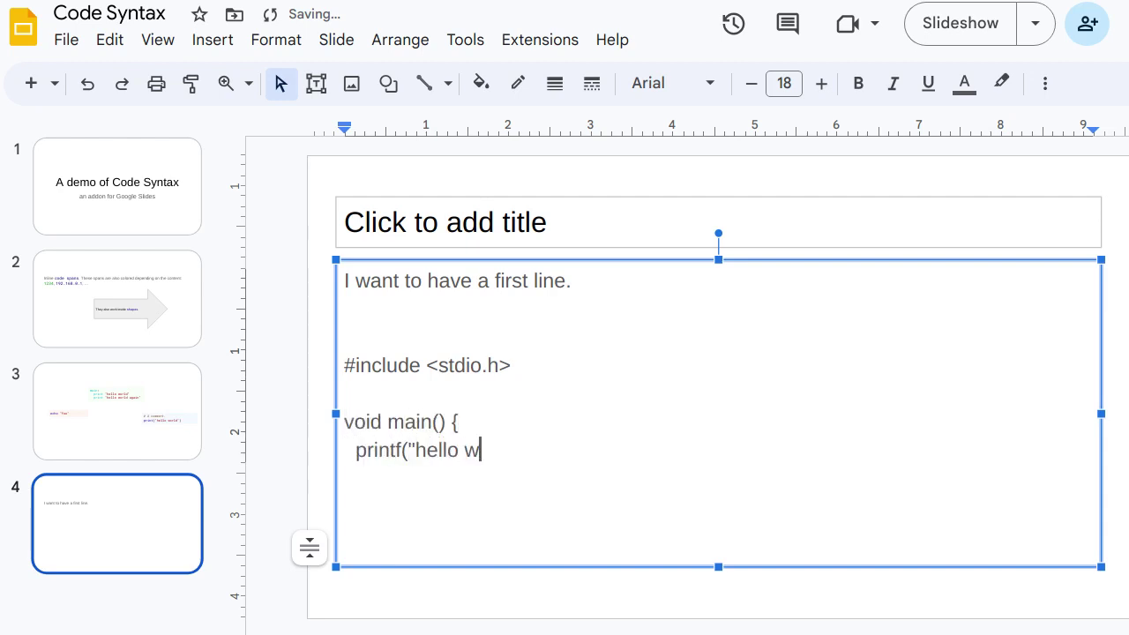
type("orld\\n\");")
key("Return")
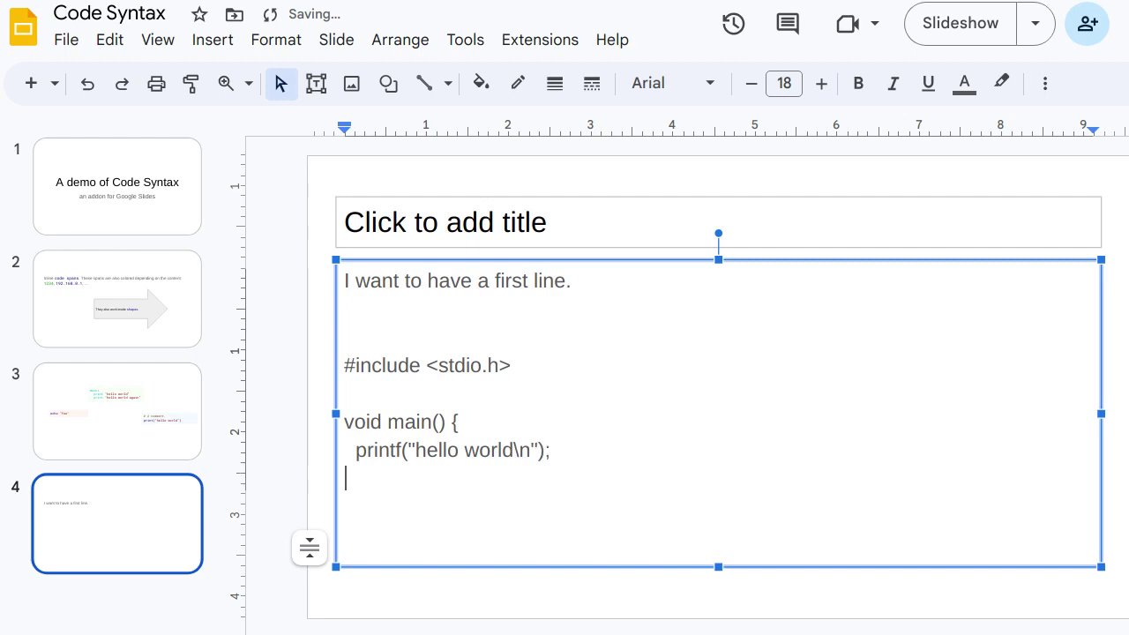
type("}")
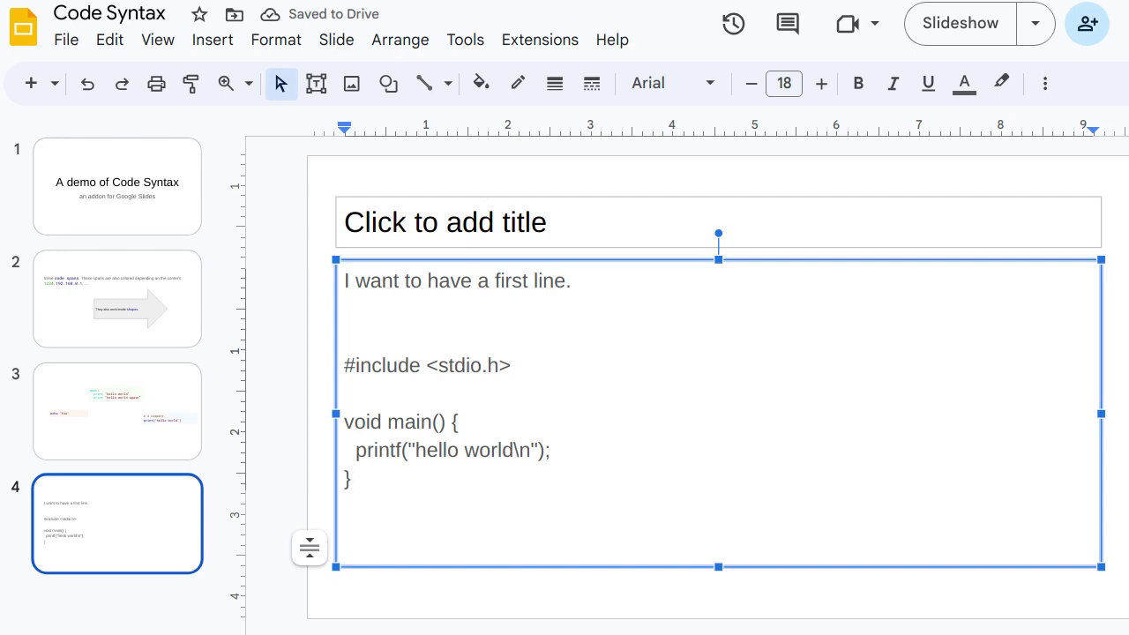
Step: Try to colorize the unfenced C code using Code Syntax's Colorize Slide command
left_click(540, 39)
mouse_move(579, 166)
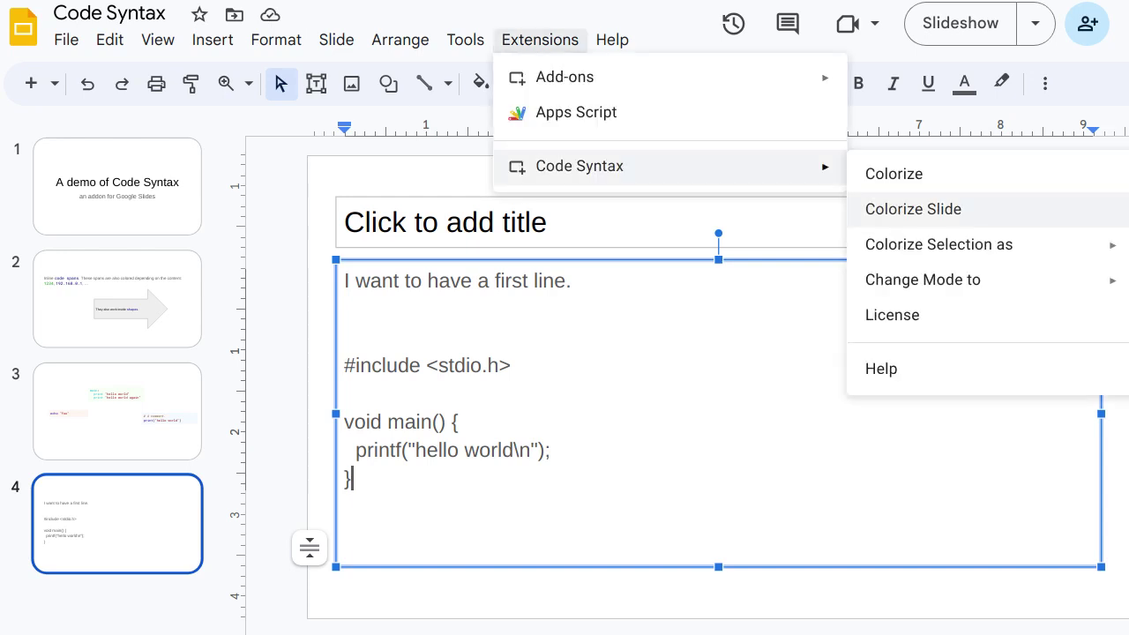
left_click(913, 209)
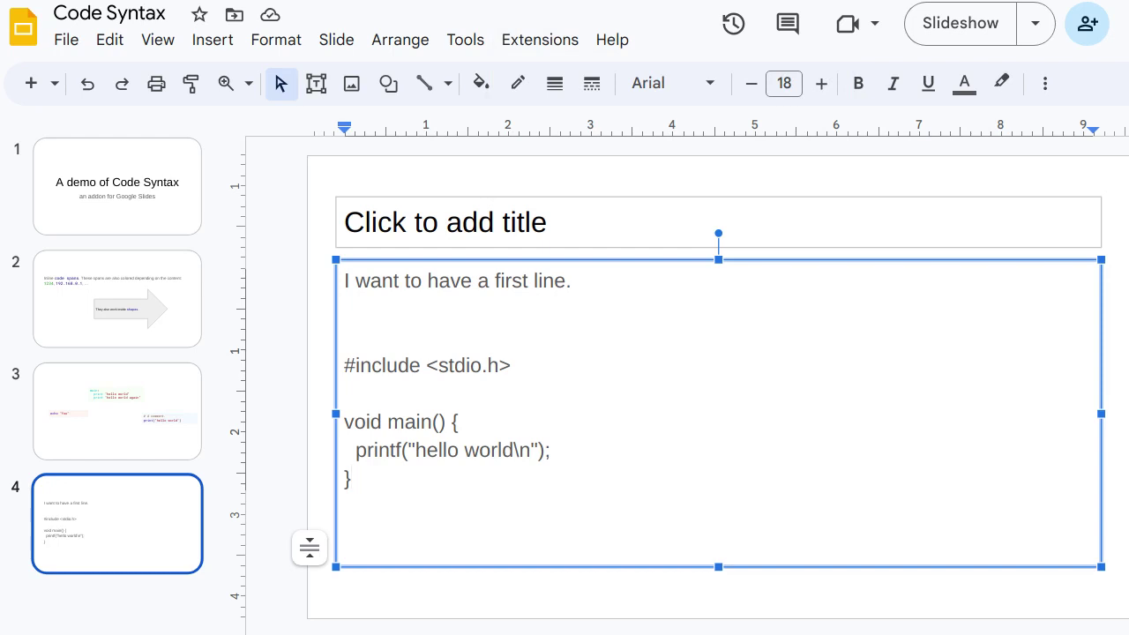
Step: Select the code from #include through the closing brace and colorize the selection as c with Code Syntax
left_click_drag(344, 365, 362, 479)
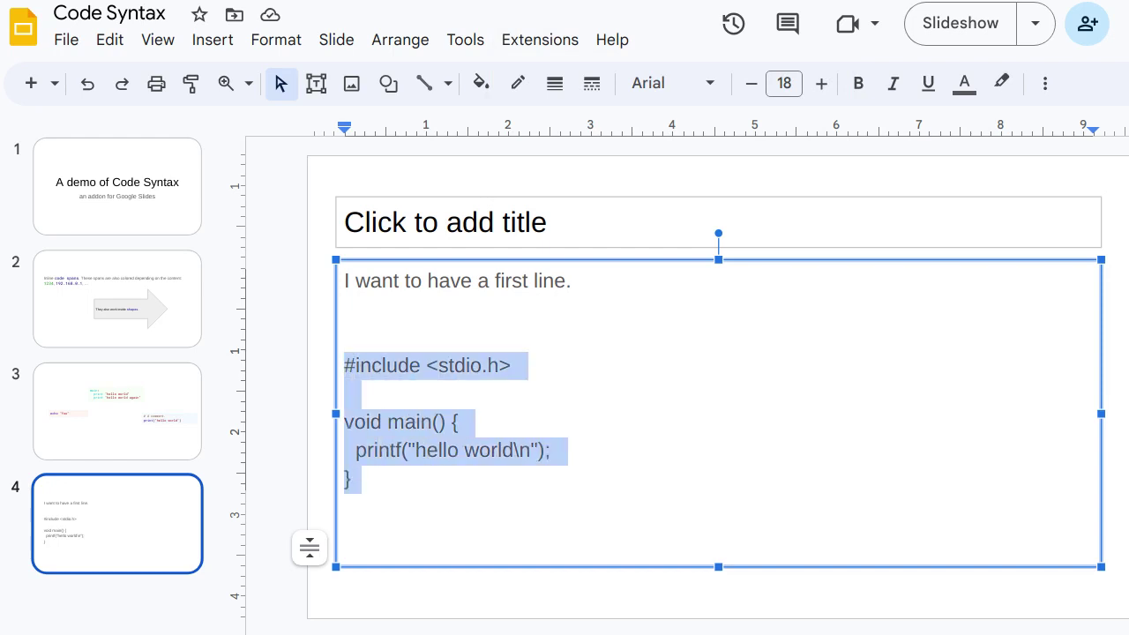
left_click(540, 39)
mouse_move(580, 166)
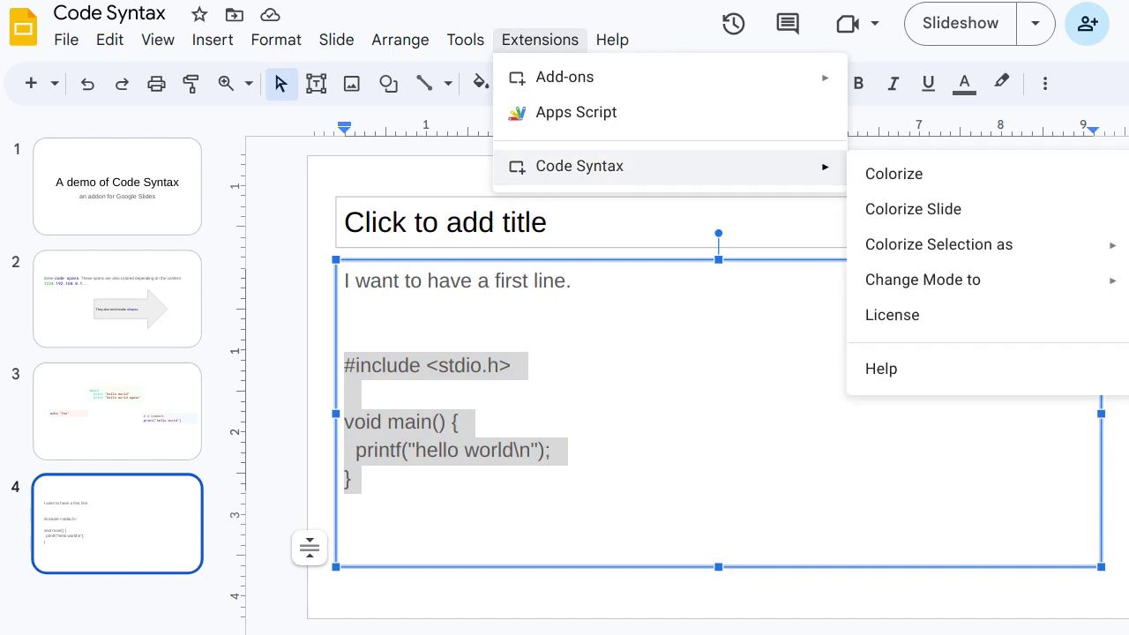
mouse_move(939, 245)
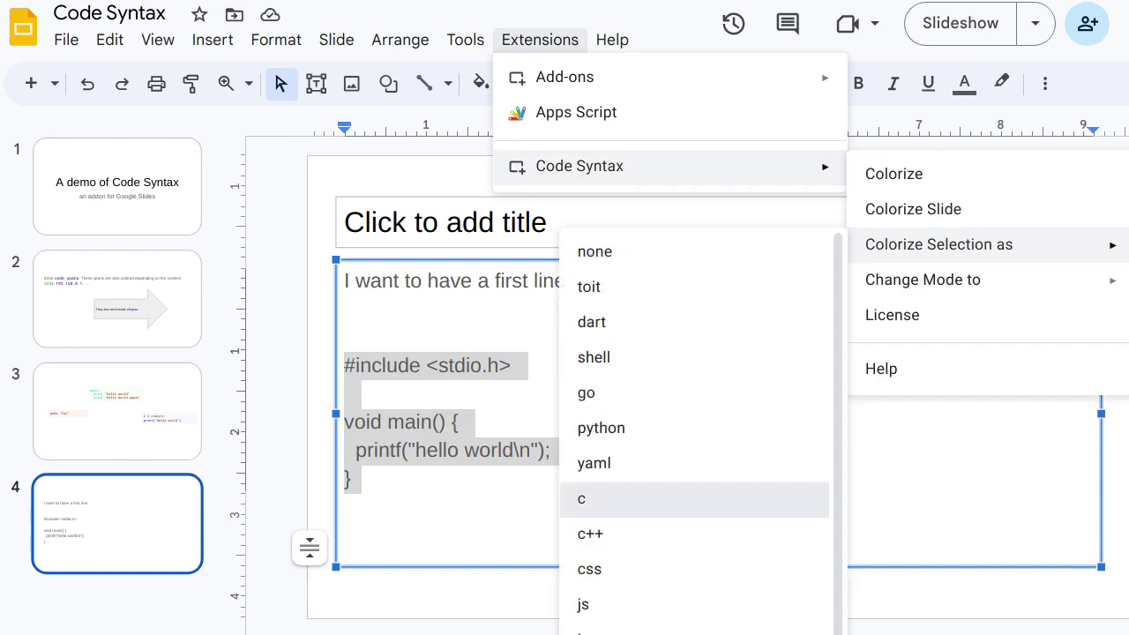
left_click(617, 500)
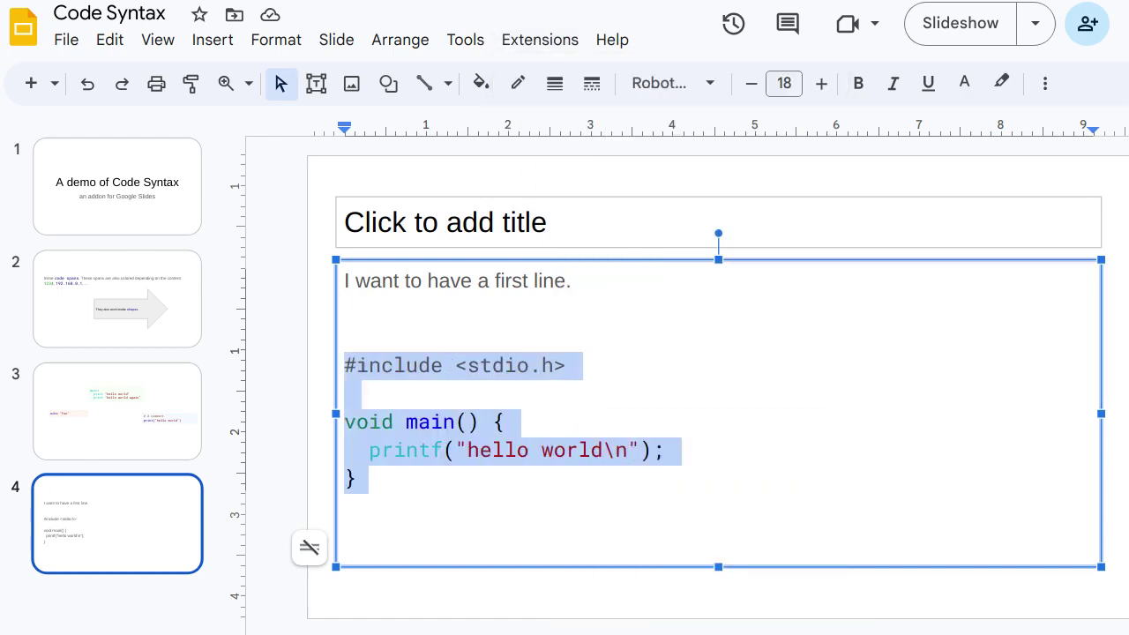
left_click(357, 478)
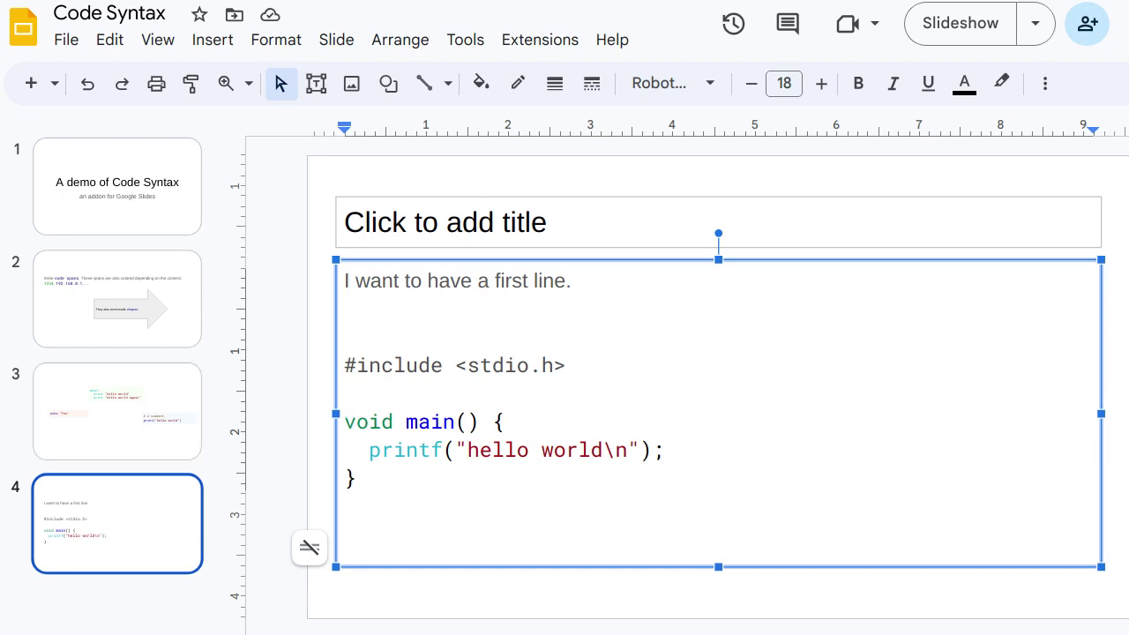
Step: Insert the indented line printf("hello"); below the hello world printf, using a line break within the same paragraph
left_click(665, 450)
key("Return")
type("p")
key("BackSpace")
key("BackSpace")
key("BackSpace")
key("BackSpace")
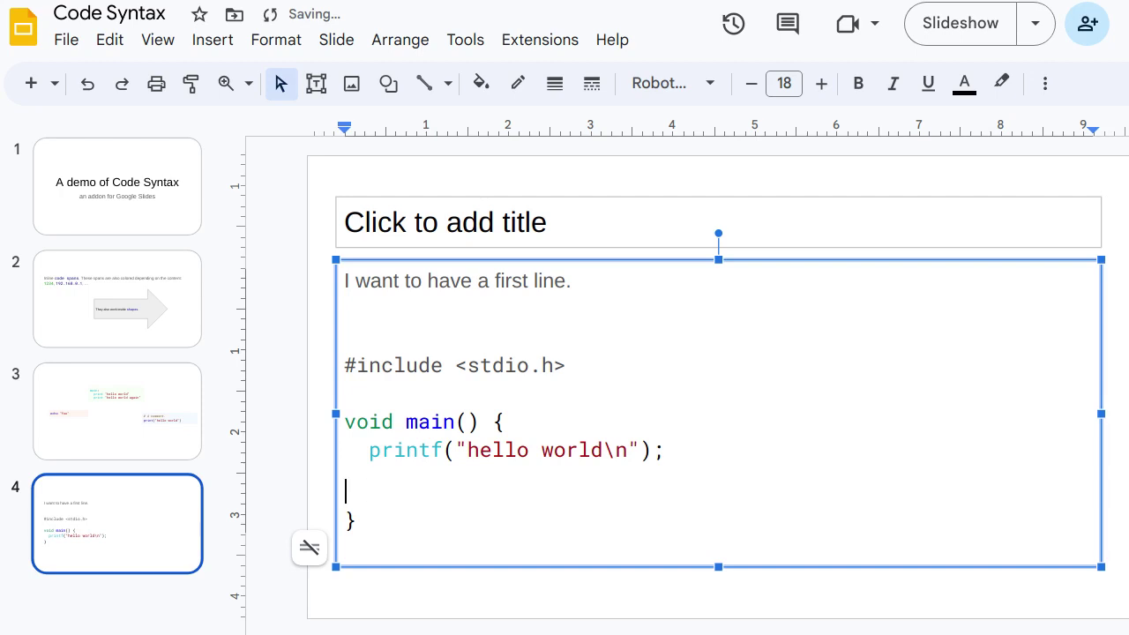
key("shift+Return")
type("printf(\"hello\");")
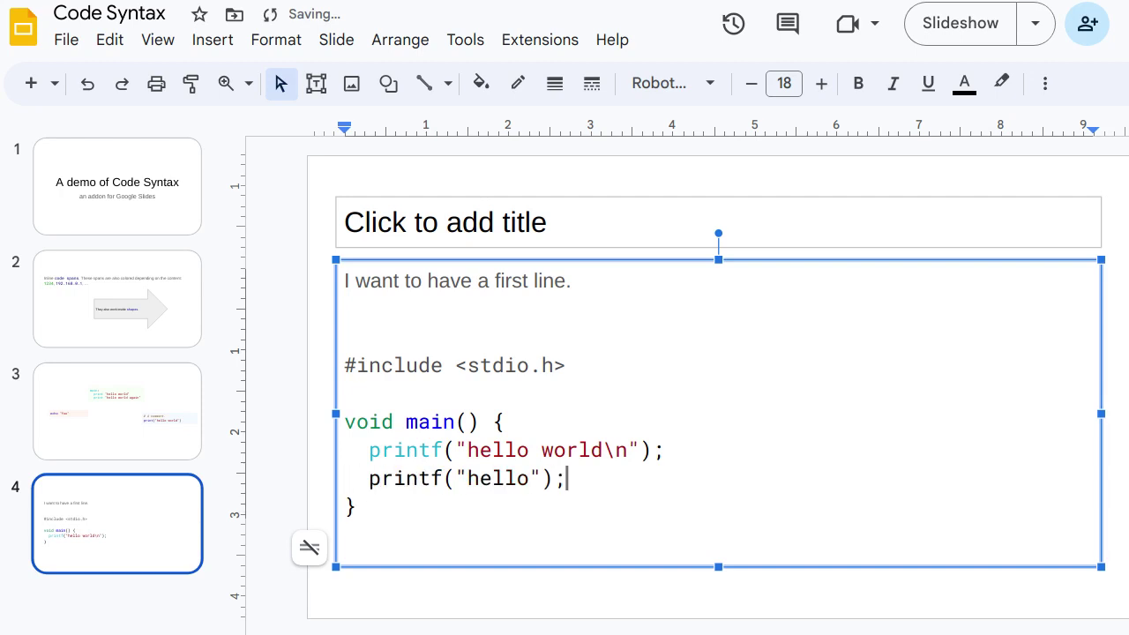
Step: Try to recolorize the edited C code using Code Syntax's Colorize command without selecting the code
left_click(358, 507)
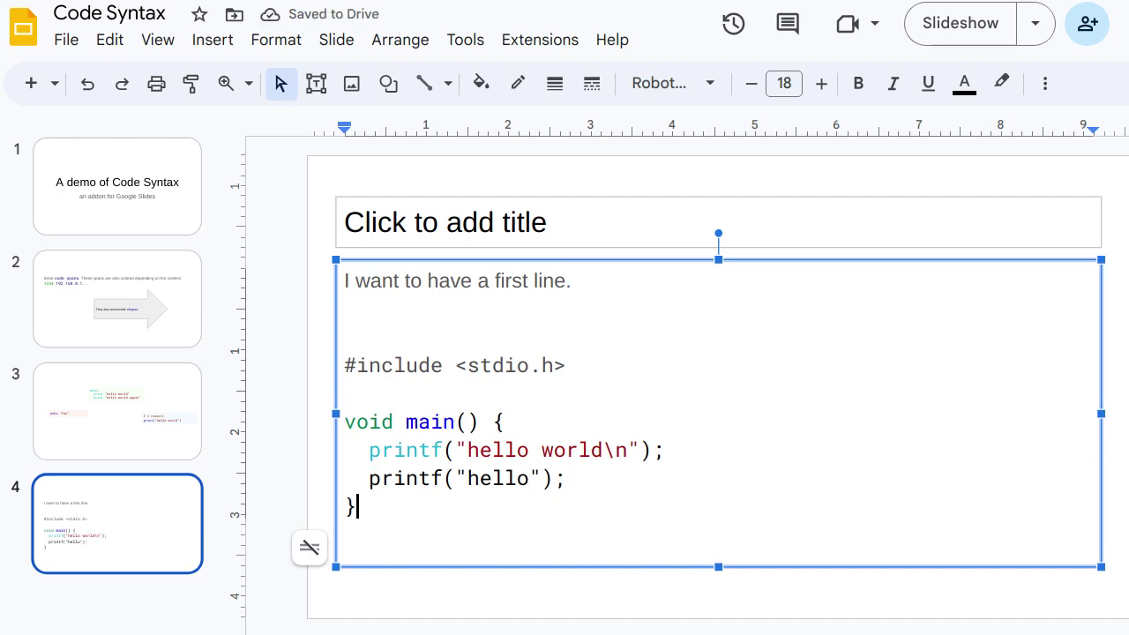
left_click(540, 39)
mouse_move(580, 167)
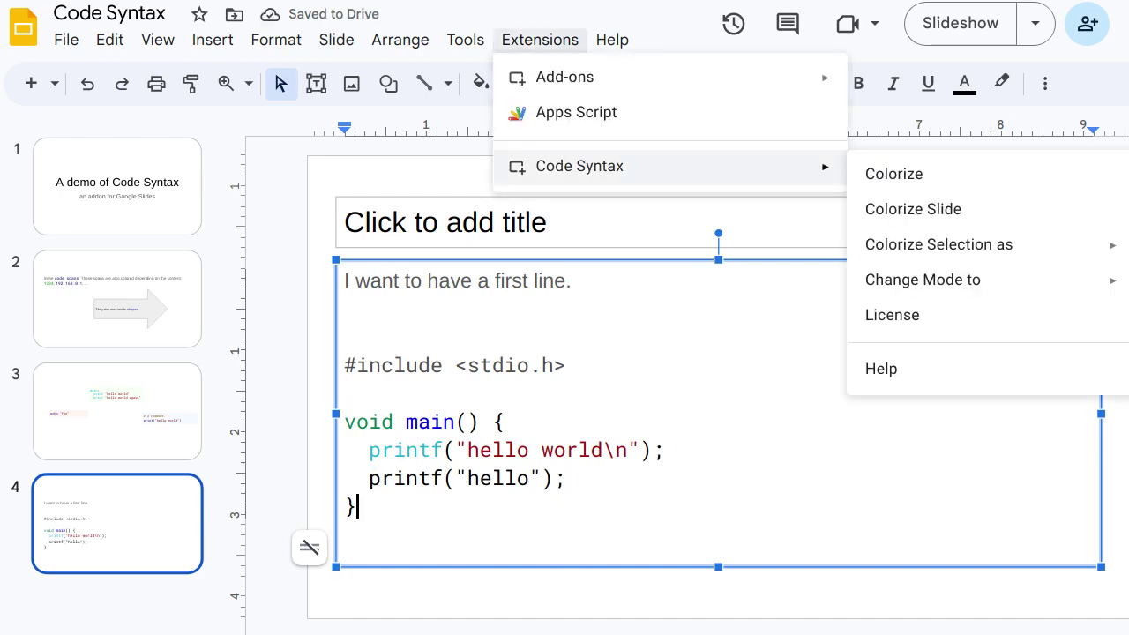
left_click(895, 175)
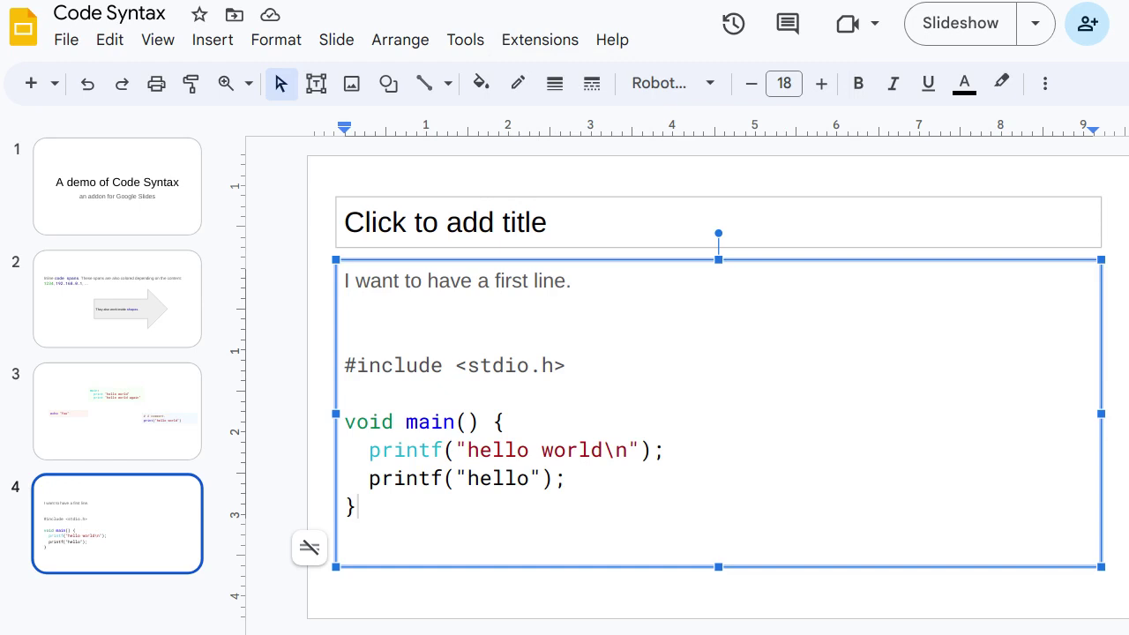
Step: Select the whole edited C program, including the new printf line, and colorize the selection as c again
left_click_drag(344, 365, 362, 506)
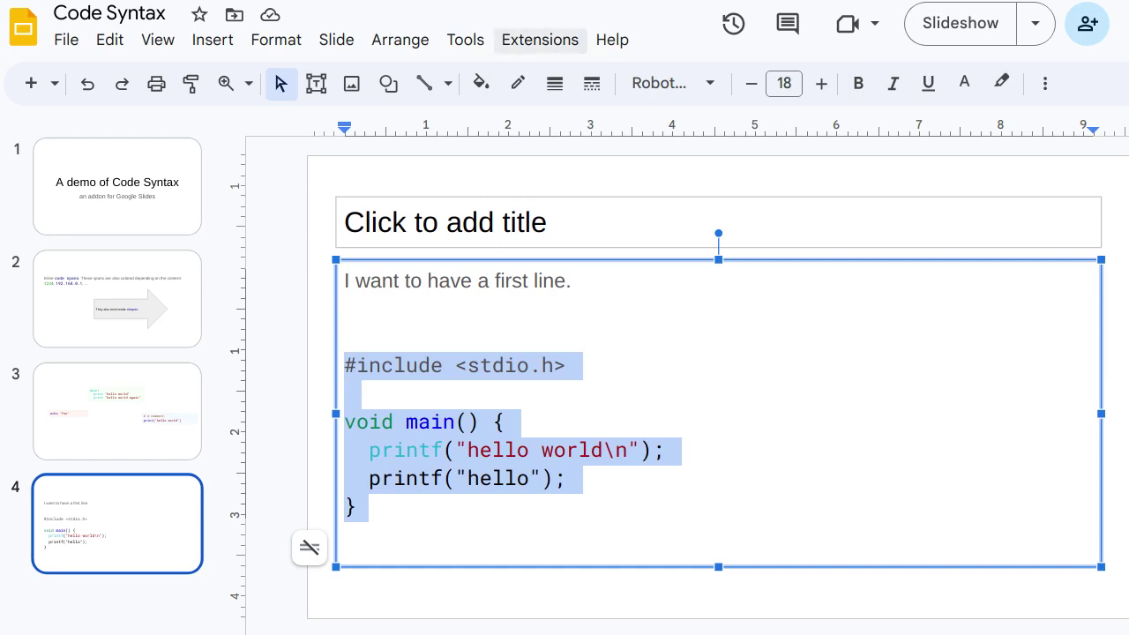
left_click(540, 40)
mouse_move(579, 167)
mouse_move(939, 245)
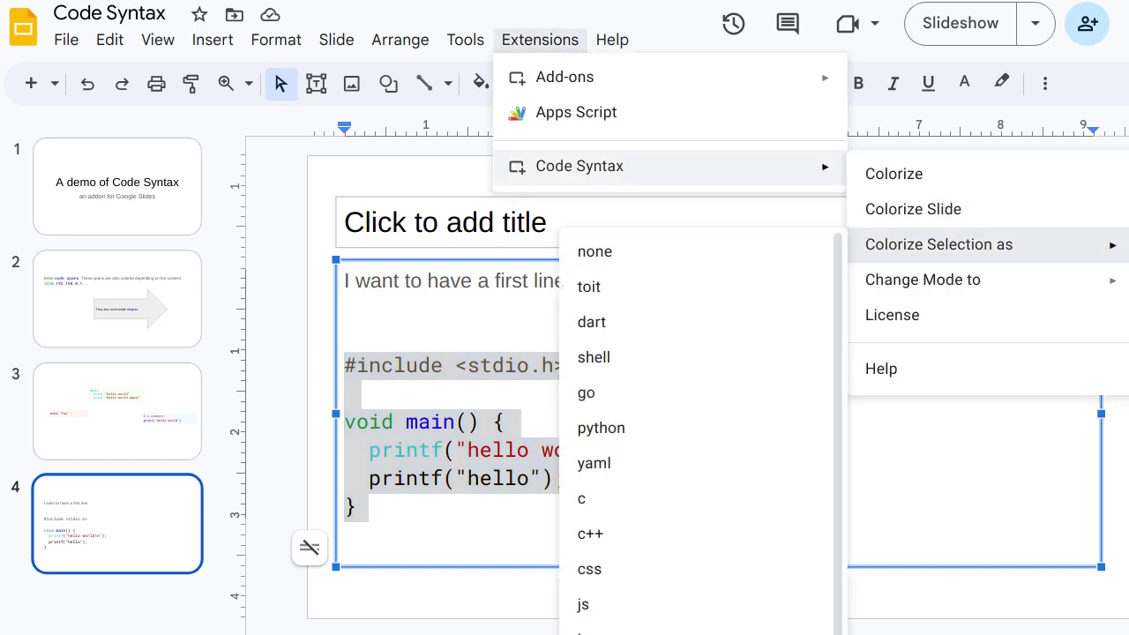
left_click(591, 498)
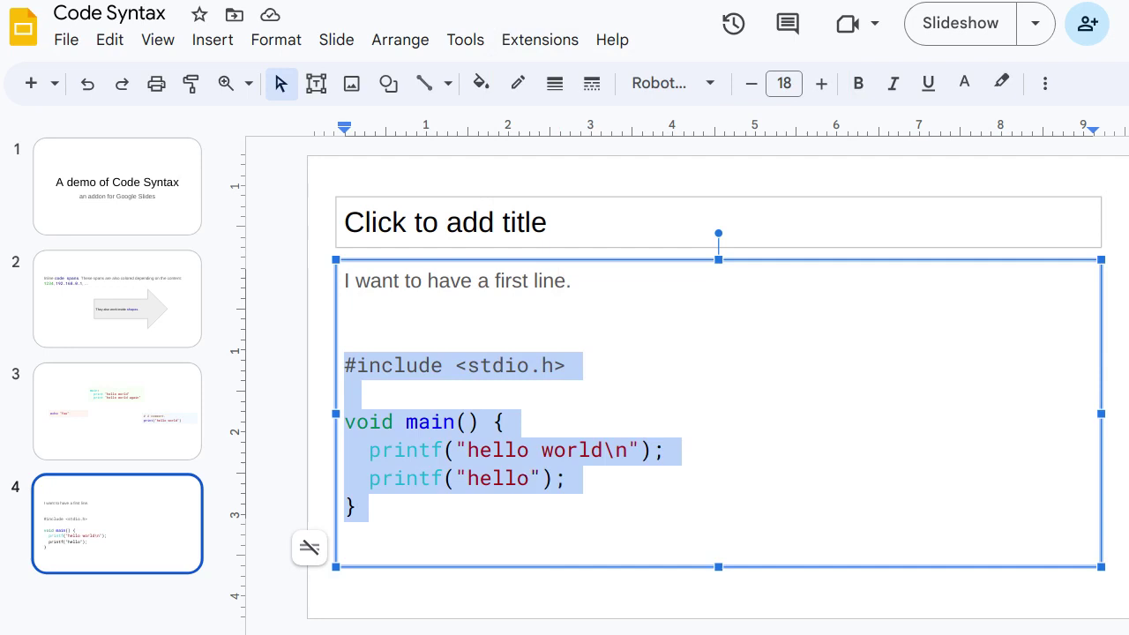
left_click(357, 507)
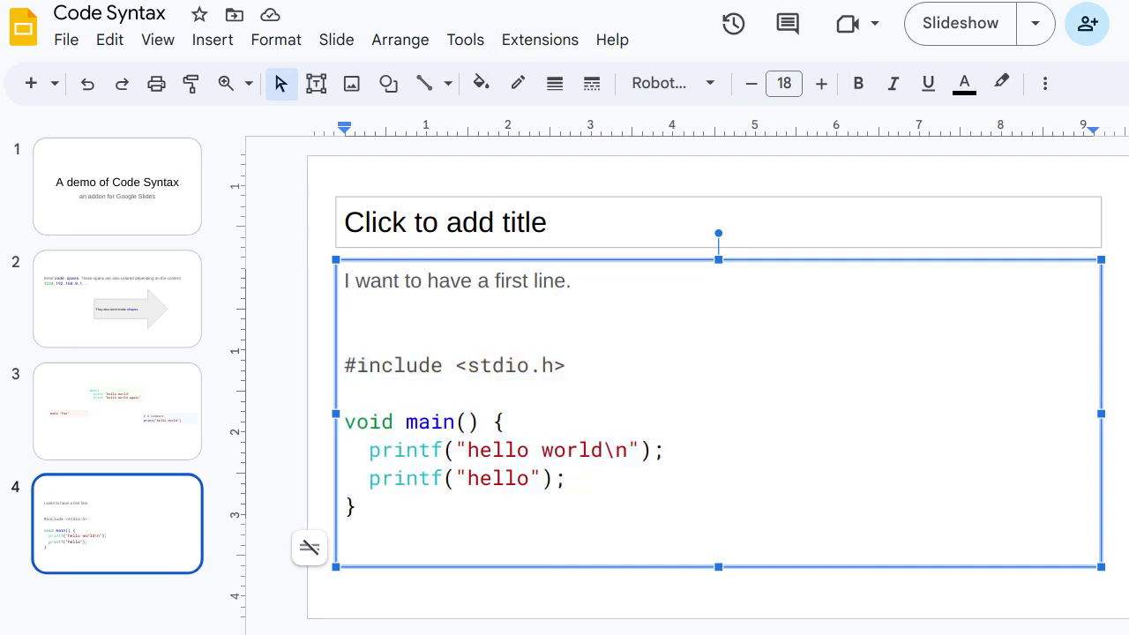